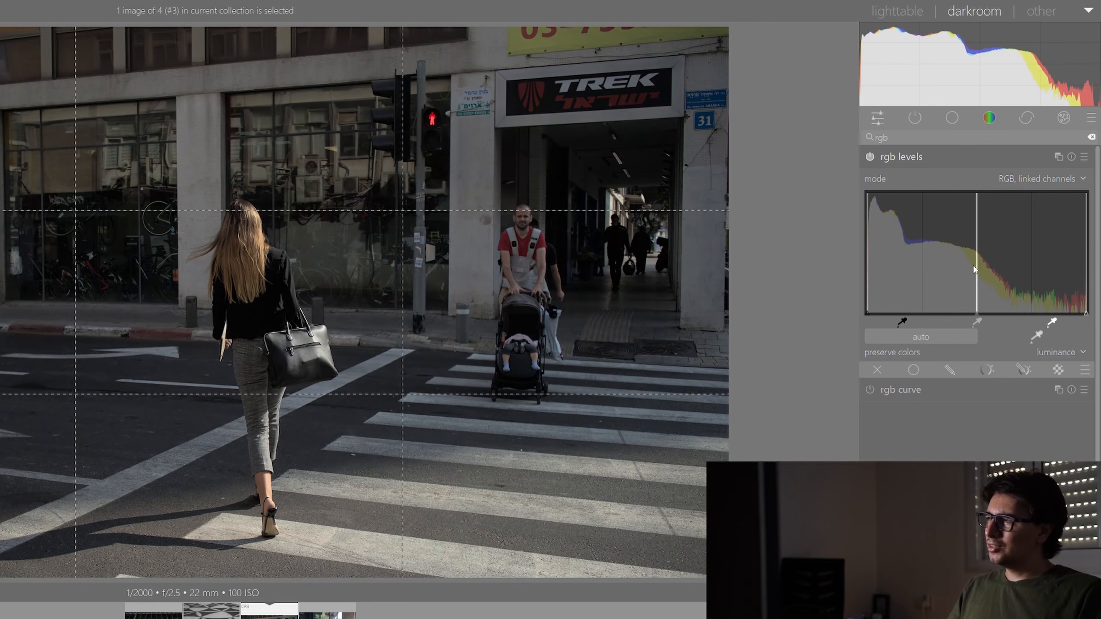
# Fine-tune the midtone point on the rgb levels histogram, shifting it slightly toward the shadows.
pyautogui.moveTo(976, 266)
pyautogui.mouseDown()
pyautogui.moveTo(959, 266)
pyautogui.moveTo(978, 267)
pyautogui.mouseUp()
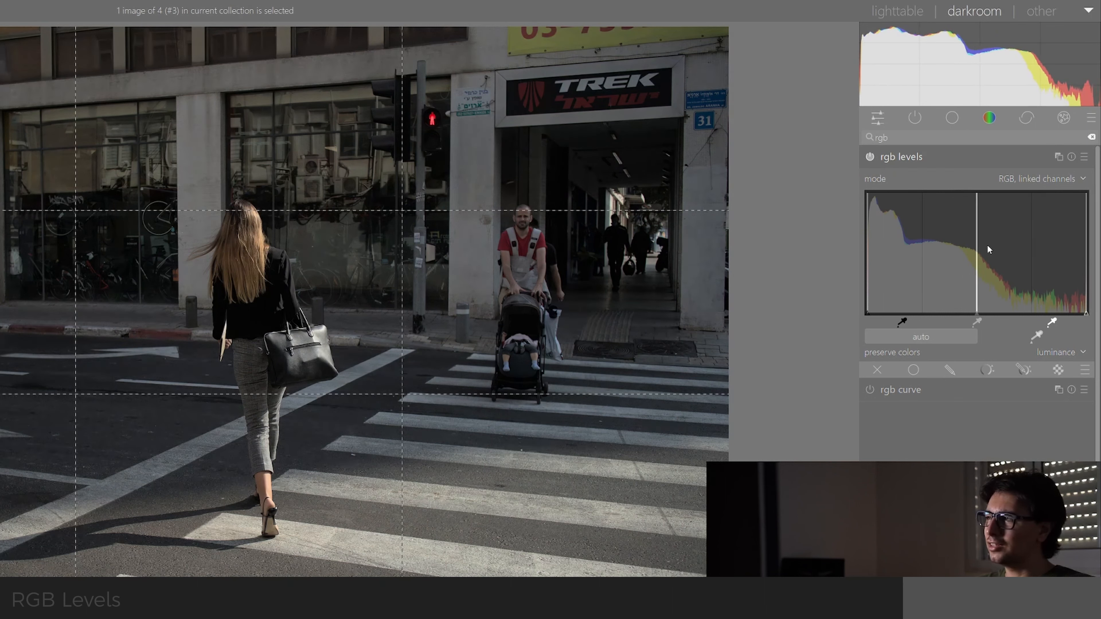
pyautogui.moveTo(977, 244); pyautogui.dragTo(975, 245)
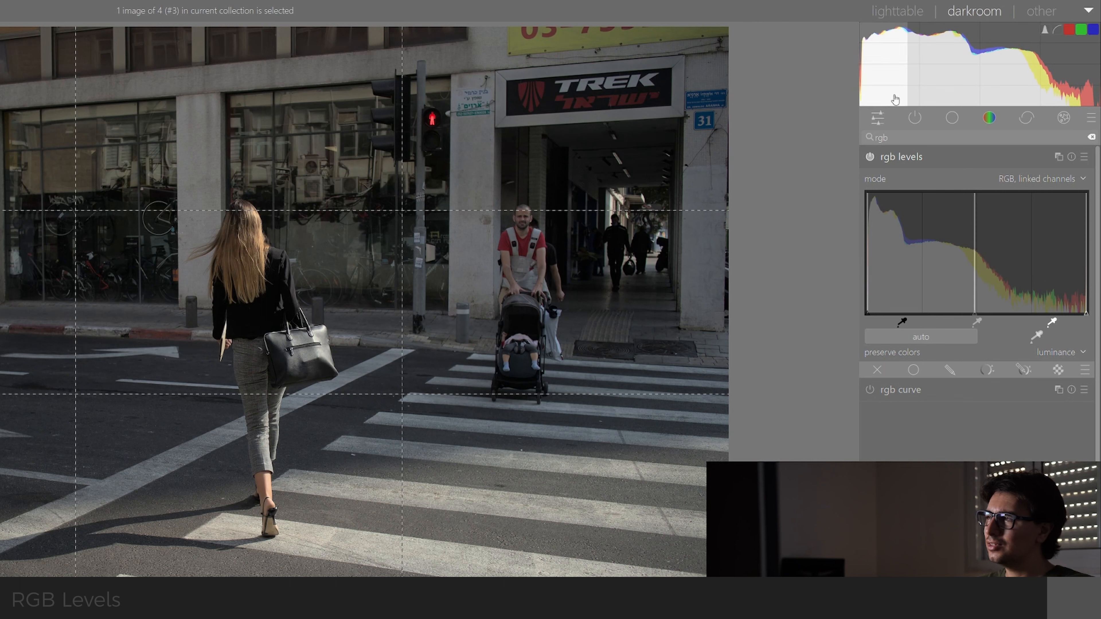
# Find the shadows and highlights module by searching "shadow", enable it, and set its radius to about 180.
pyautogui.doubleClick(900, 132)
pyautogui.write('s')
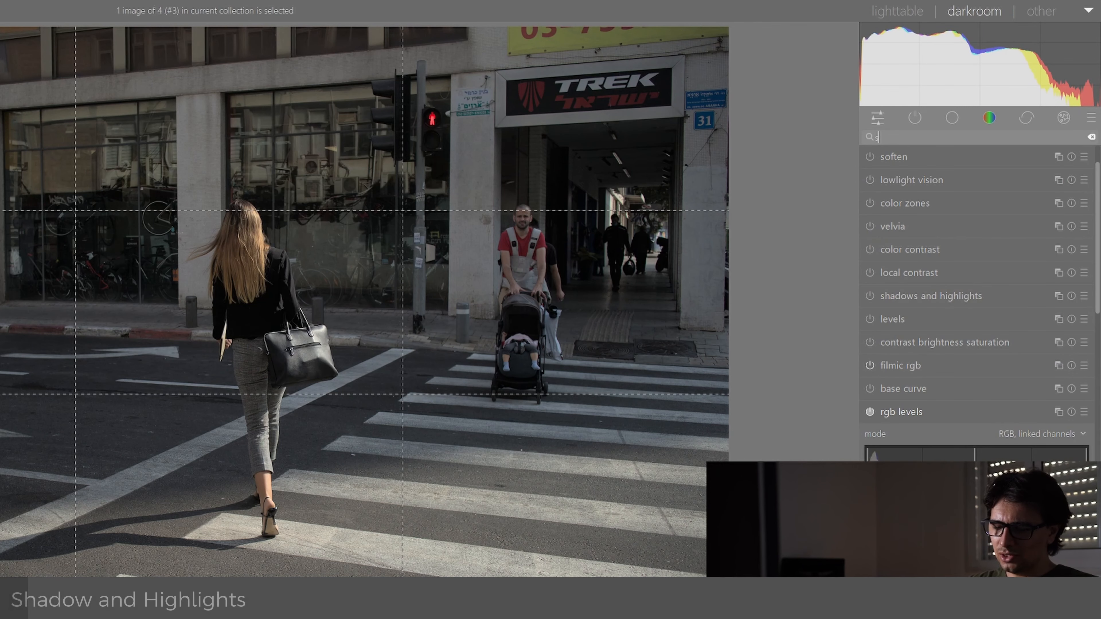
pyautogui.write('hadow')
pyautogui.click(906, 161)
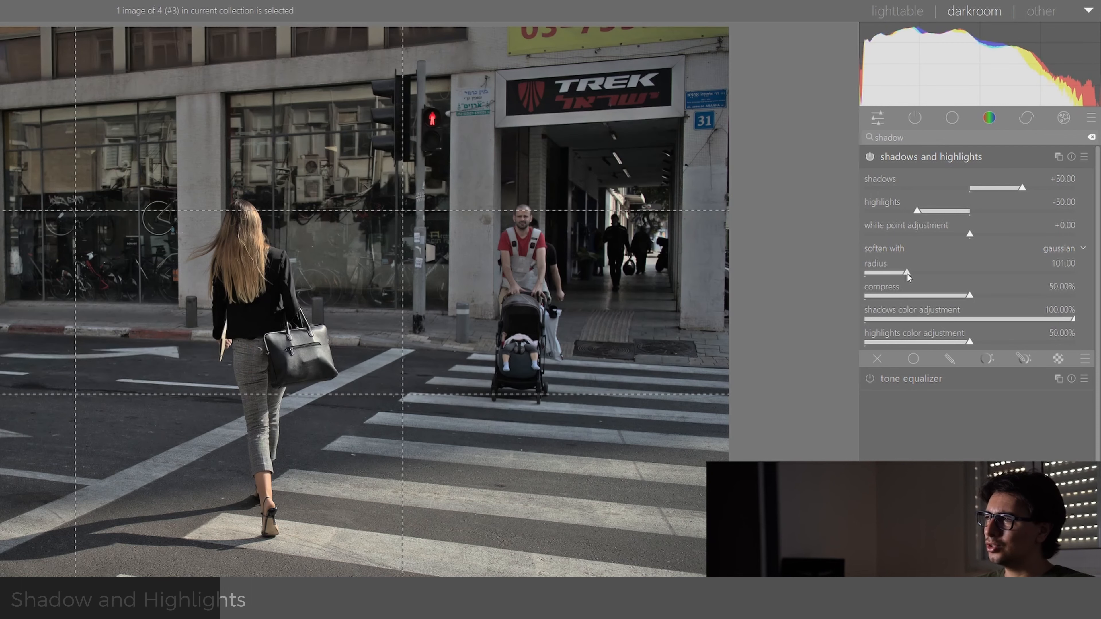
pyautogui.moveTo(907, 273)
pyautogui.mouseDown()
pyautogui.moveTo(1073, 273)
pyautogui.moveTo(827, 268)
pyautogui.moveTo(933, 274)
pyautogui.moveTo(890, 271)
pyautogui.mouseUp()
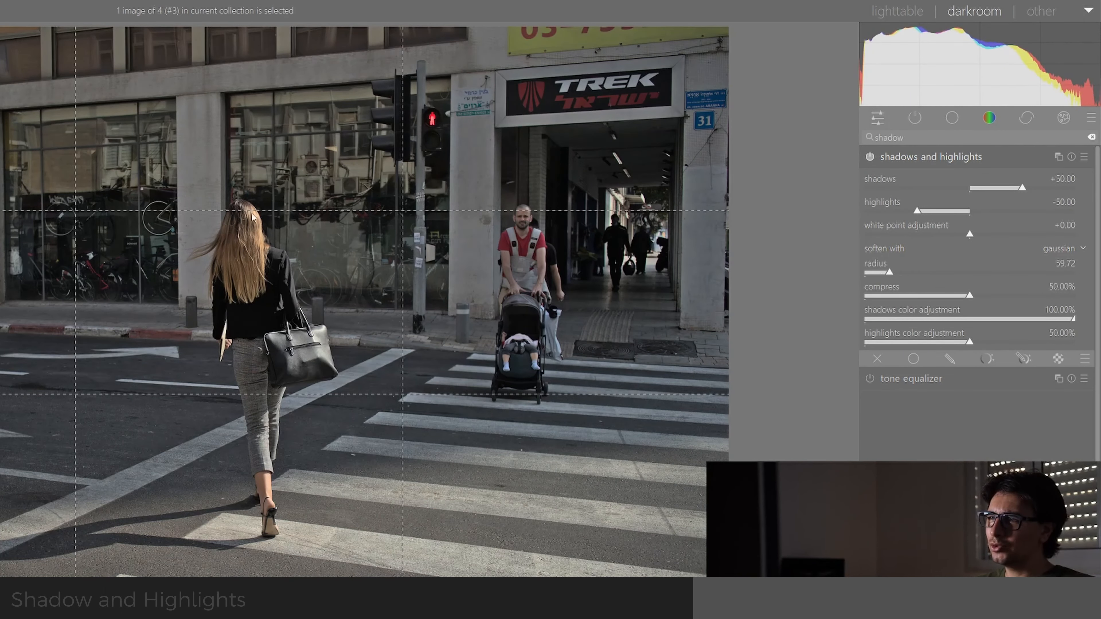
pyautogui.moveTo(889, 272); pyautogui.dragTo(940, 274)
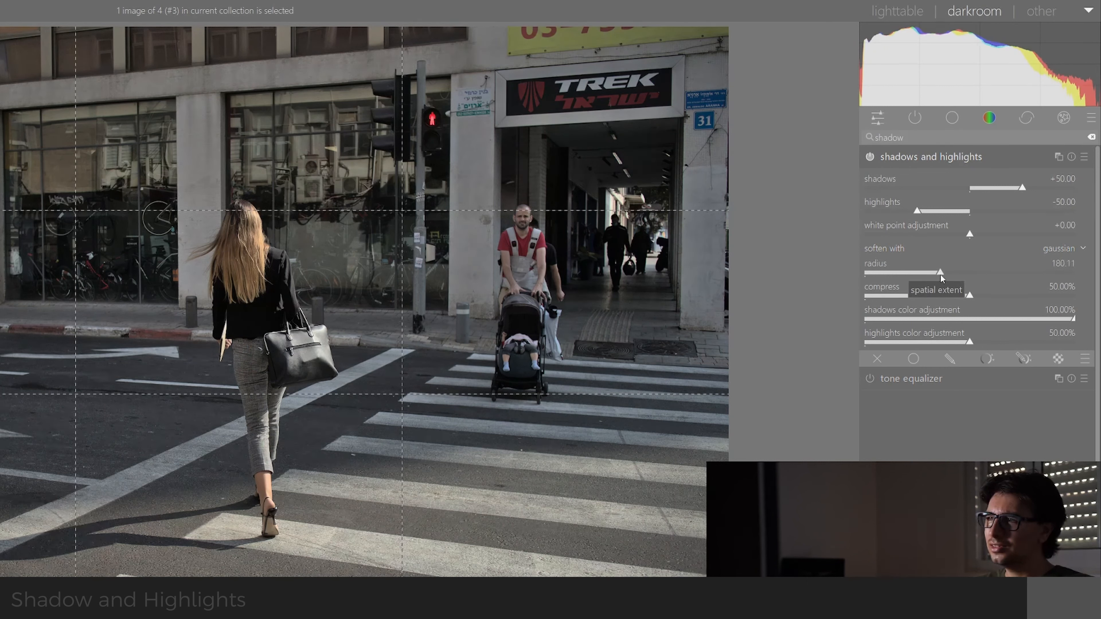
# Find the color zones module by searching "color z" and place the hue curve's node on orange at the neutral line.
pyautogui.doubleClick(898, 141)
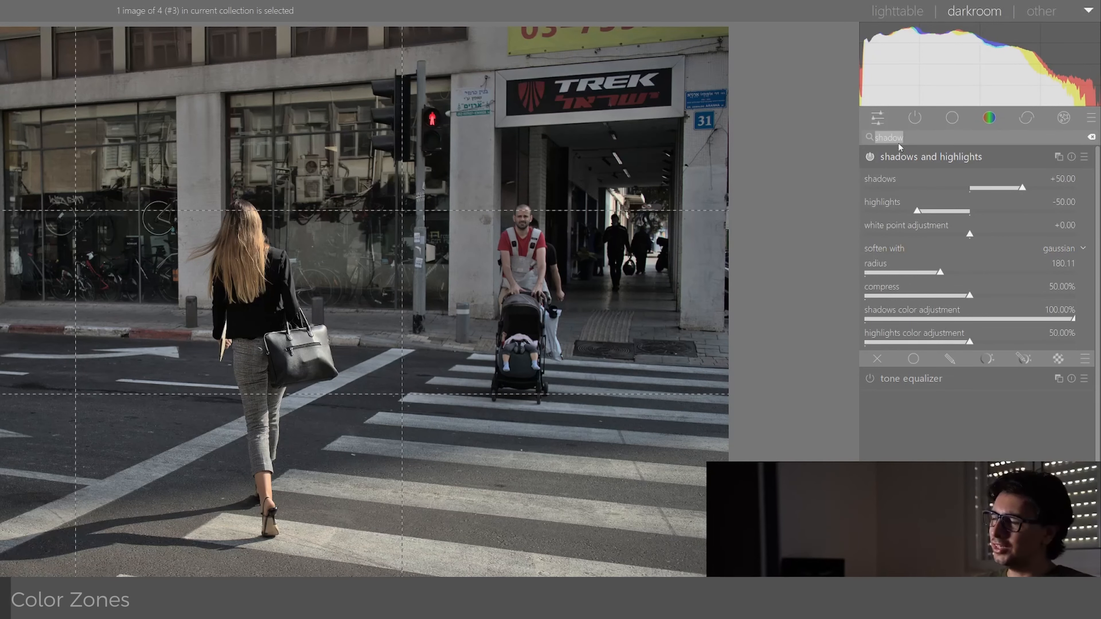
pyautogui.write('color z')
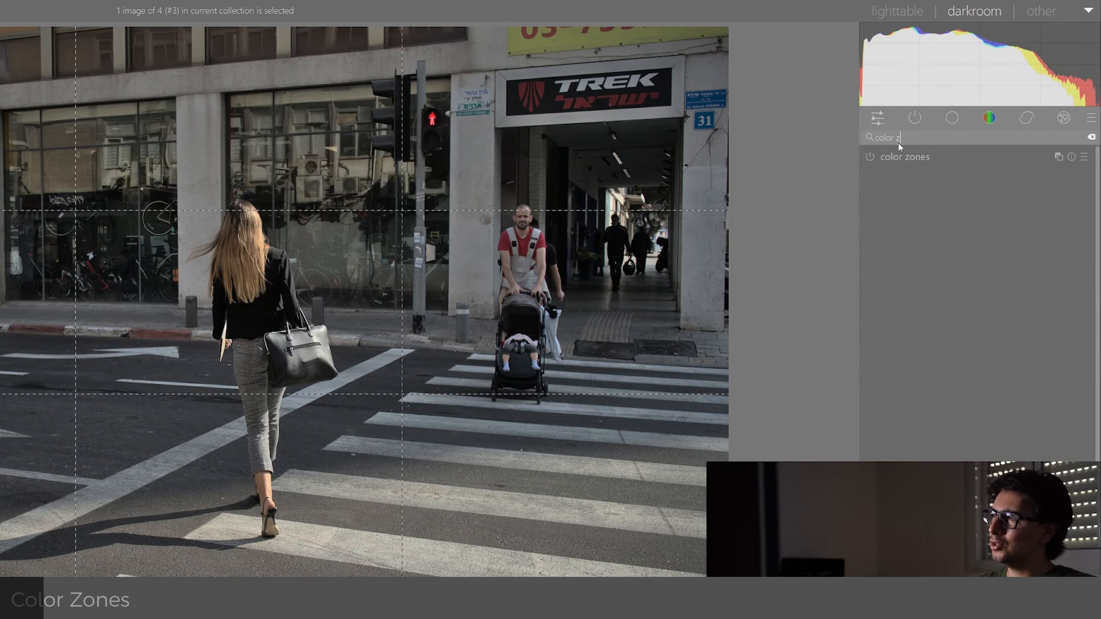
pyautogui.click(901, 152)
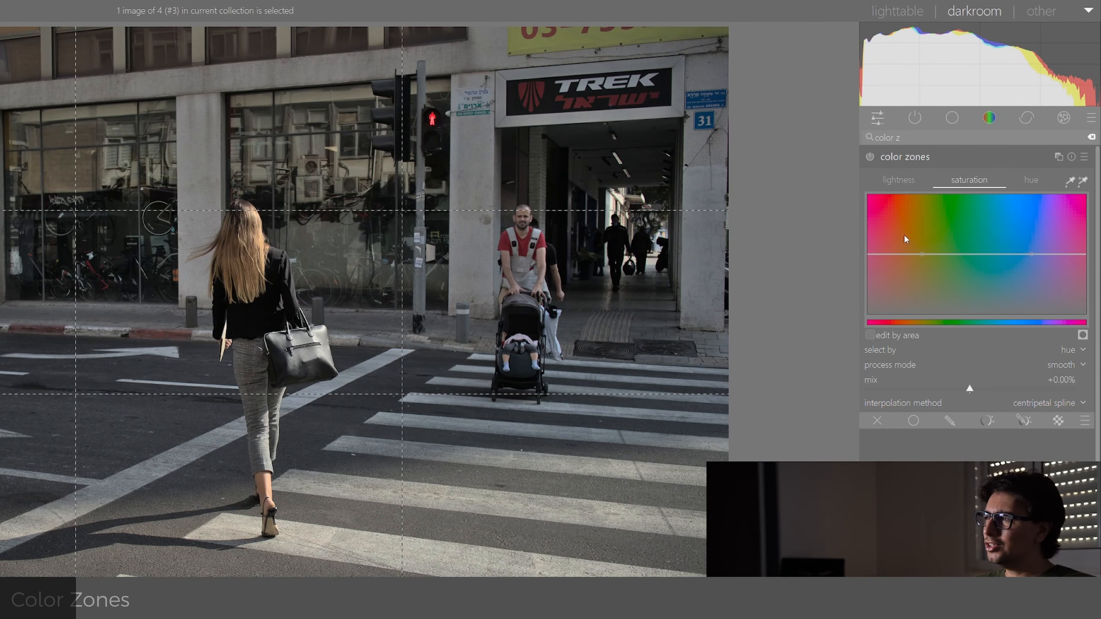
pyautogui.click(1025, 185)
pyautogui.moveTo(909, 253)
pyautogui.mouseDown()
pyautogui.moveTo(896, 236)
pyautogui.moveTo(916, 238)
pyautogui.moveTo(893, 258)
pyautogui.mouseUp()
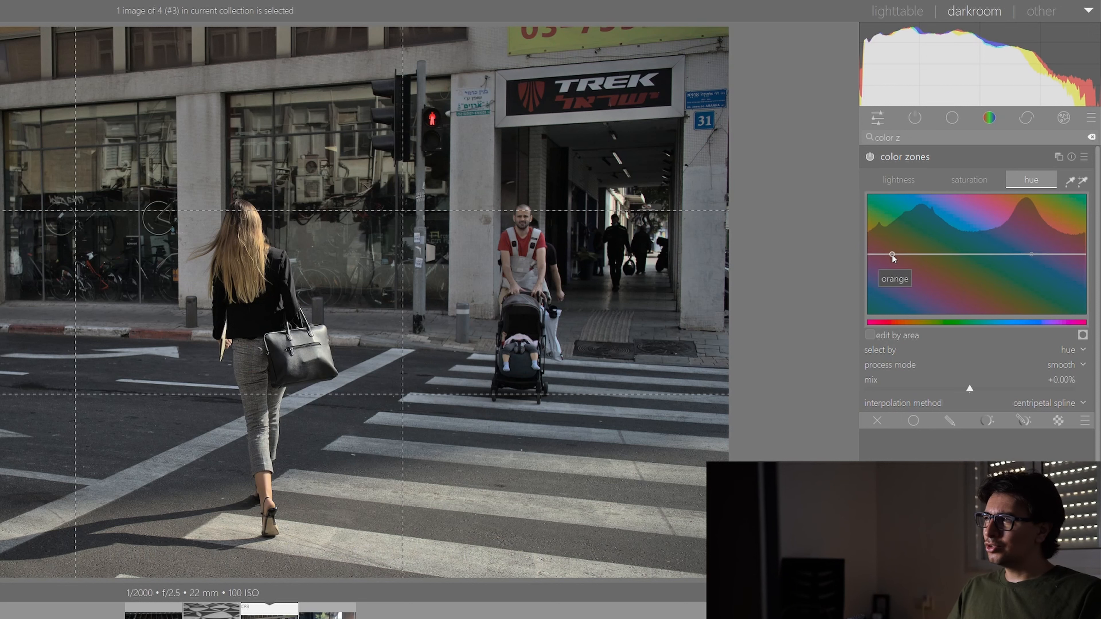
# Raise the orange saturation in color zones and lift the orange lightness slightly.
pyautogui.click(973, 181)
pyautogui.moveTo(923, 255); pyautogui.dragTo(891, 234)
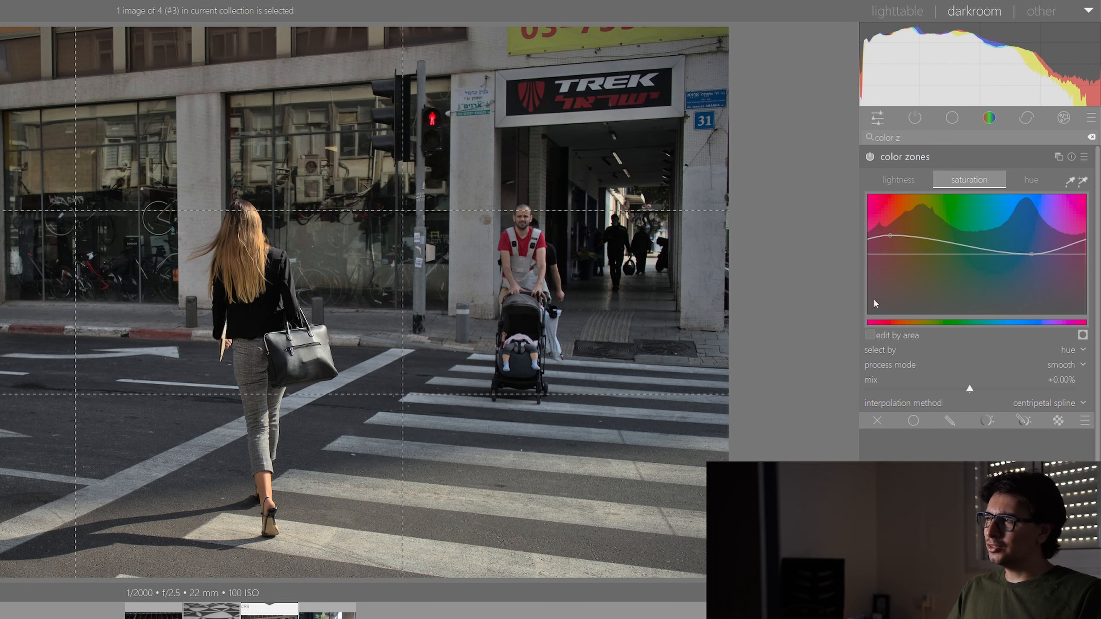
pyautogui.moveTo(888, 236)
pyautogui.mouseDown()
pyautogui.moveTo(885, 251)
pyautogui.moveTo(892, 220)
pyautogui.moveTo(897, 249)
pyautogui.mouseUp()
pyautogui.click(890, 178)
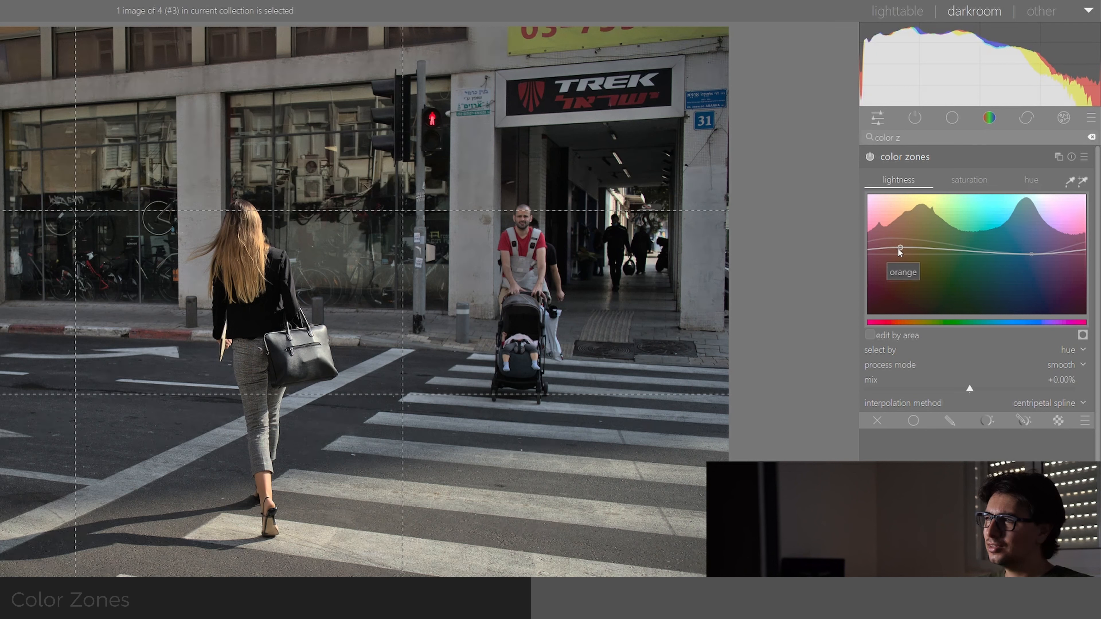
# Raise the yellow node on both the saturation and lightness curves in color zones.
pyautogui.click(970, 180)
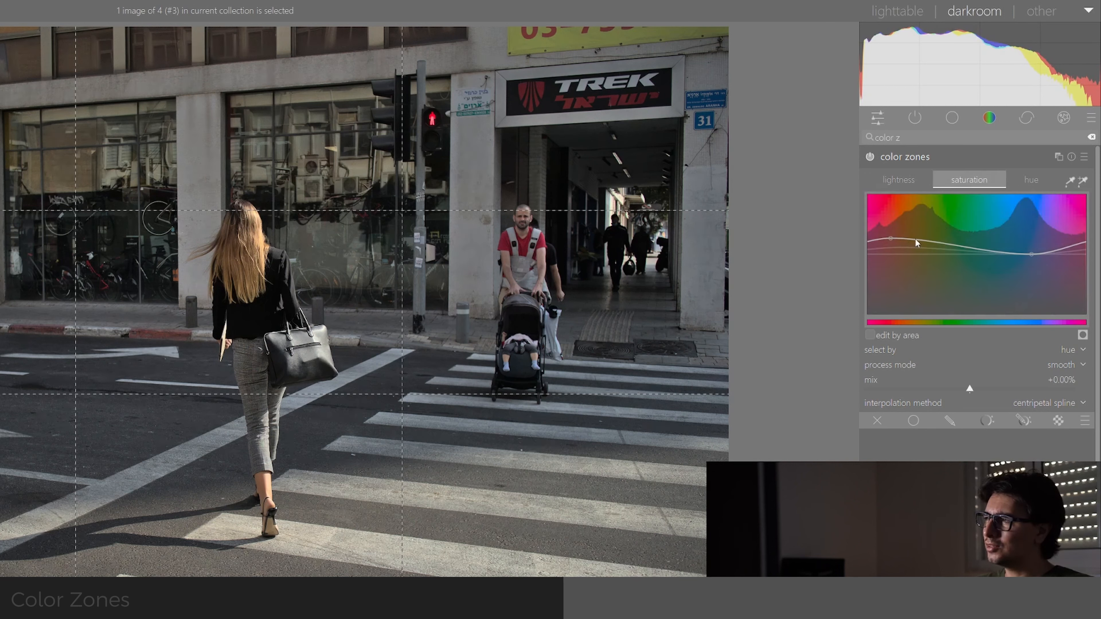
pyautogui.moveTo(916, 241)
pyautogui.mouseDown()
pyautogui.moveTo(916, 194)
pyautogui.moveTo(918, 241)
pyautogui.moveTo(919, 217)
pyautogui.moveTo(917, 231)
pyautogui.mouseUp()
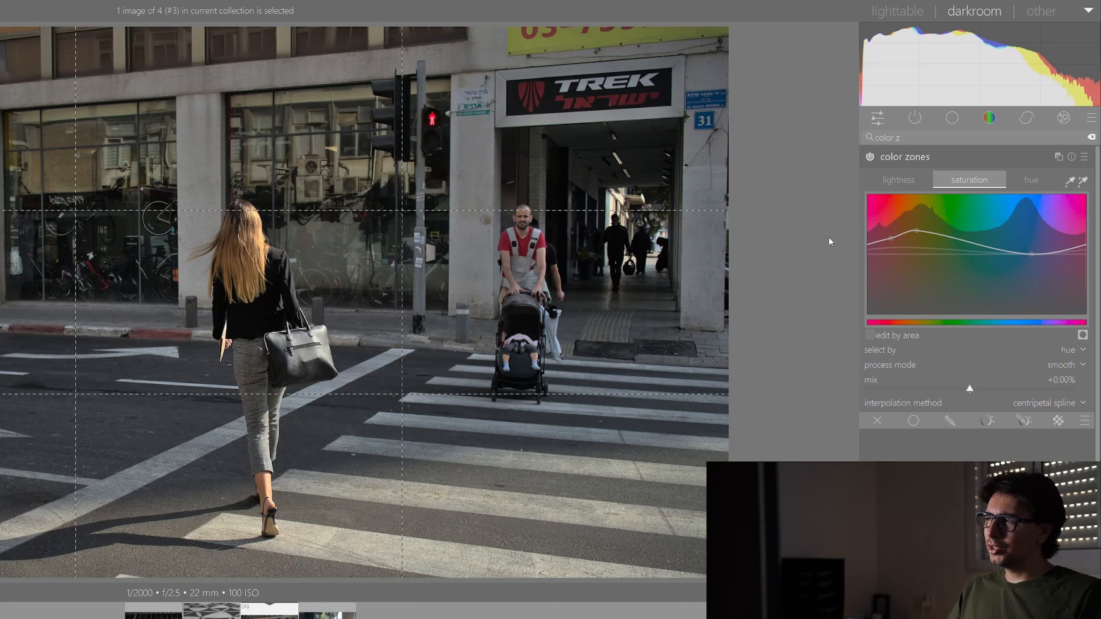
pyautogui.moveTo(915, 231); pyautogui.dragTo(916, 229)
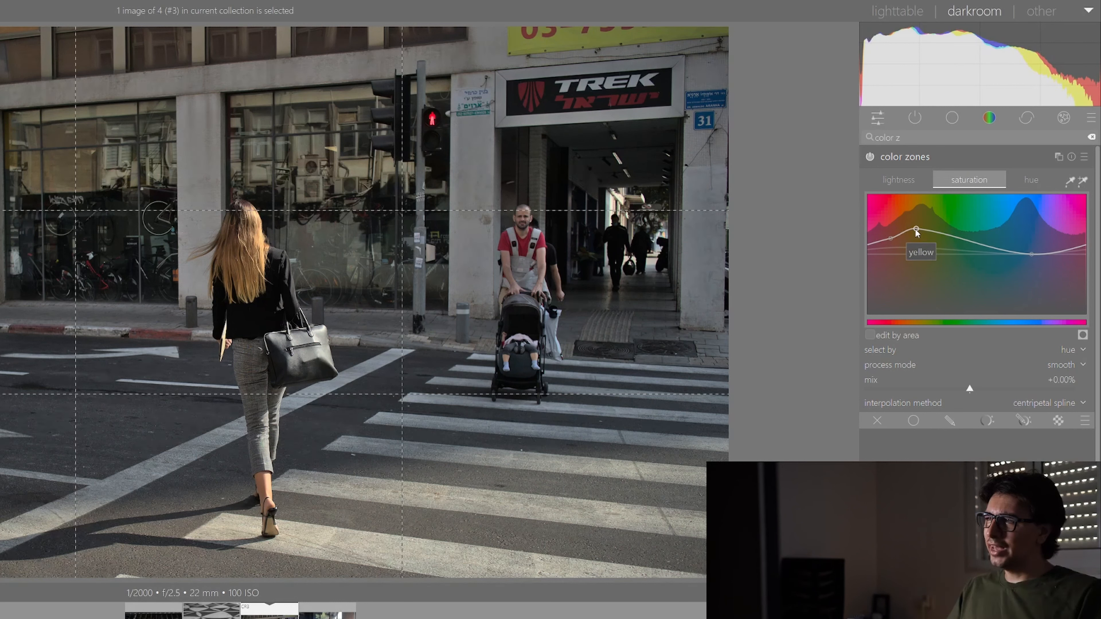
pyautogui.click(901, 180)
pyautogui.moveTo(923, 249)
pyautogui.mouseDown()
pyautogui.moveTo(931, 208)
pyautogui.moveTo(926, 306)
pyautogui.moveTo(927, 206)
pyautogui.moveTo(921, 281)
pyautogui.moveTo(919, 228)
pyautogui.mouseUp()
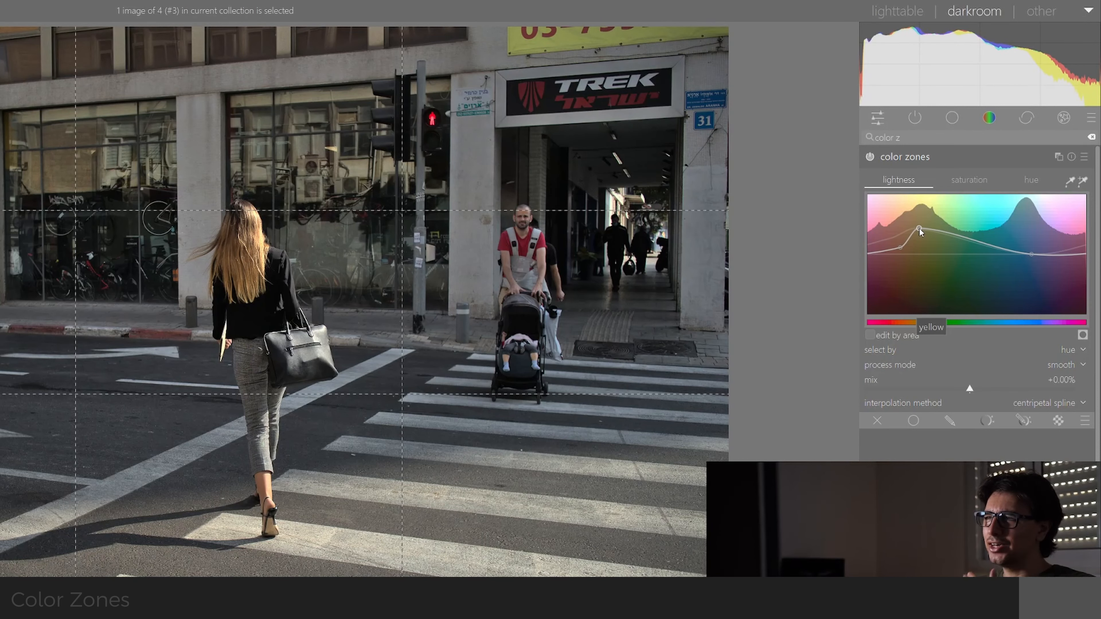
pyautogui.moveTo(919, 228); pyautogui.dragTo(923, 227)
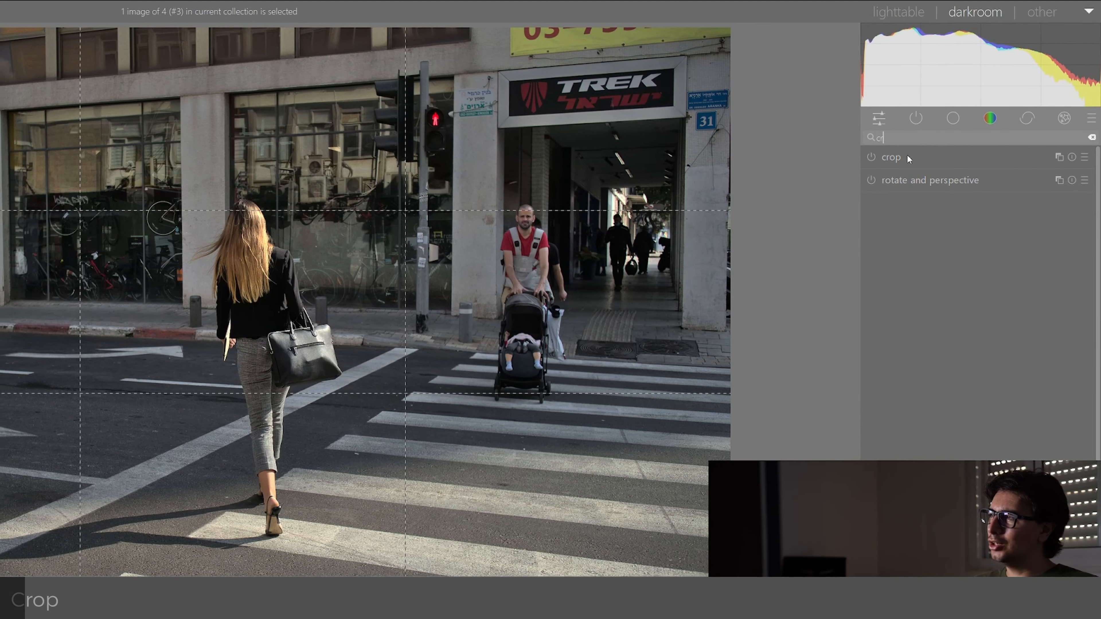
# Open the crop module, set a square 1.00 aspect, and move the crop frame over the woman.
pyautogui.click(907, 155)
pyautogui.click(1054, 180)
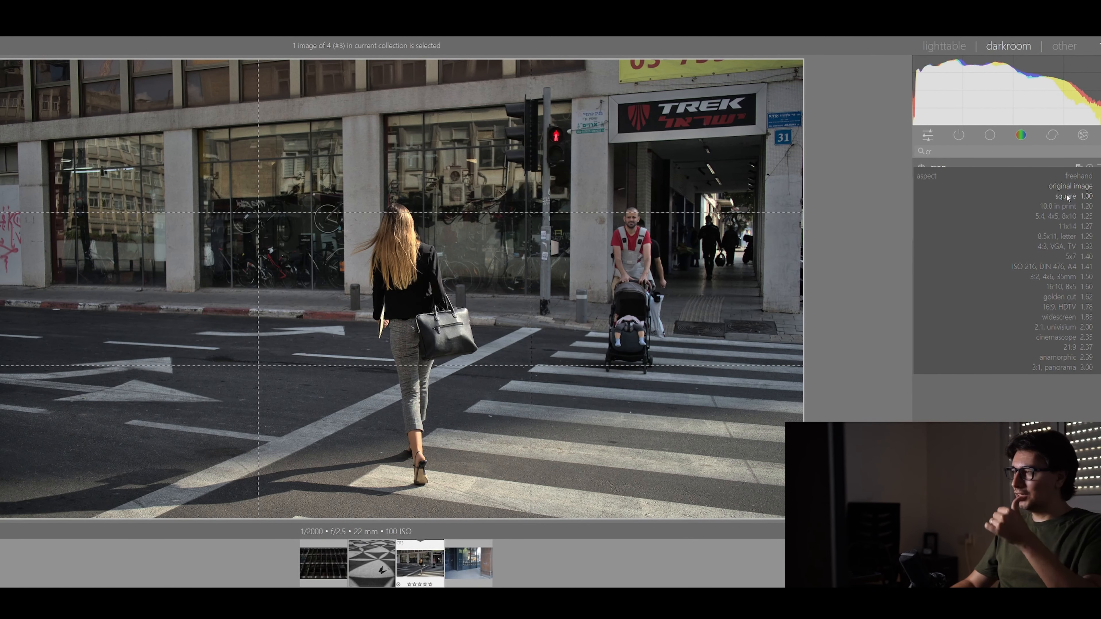
pyautogui.click(1063, 195)
pyautogui.moveTo(551, 181); pyautogui.dragTo(330, 180)
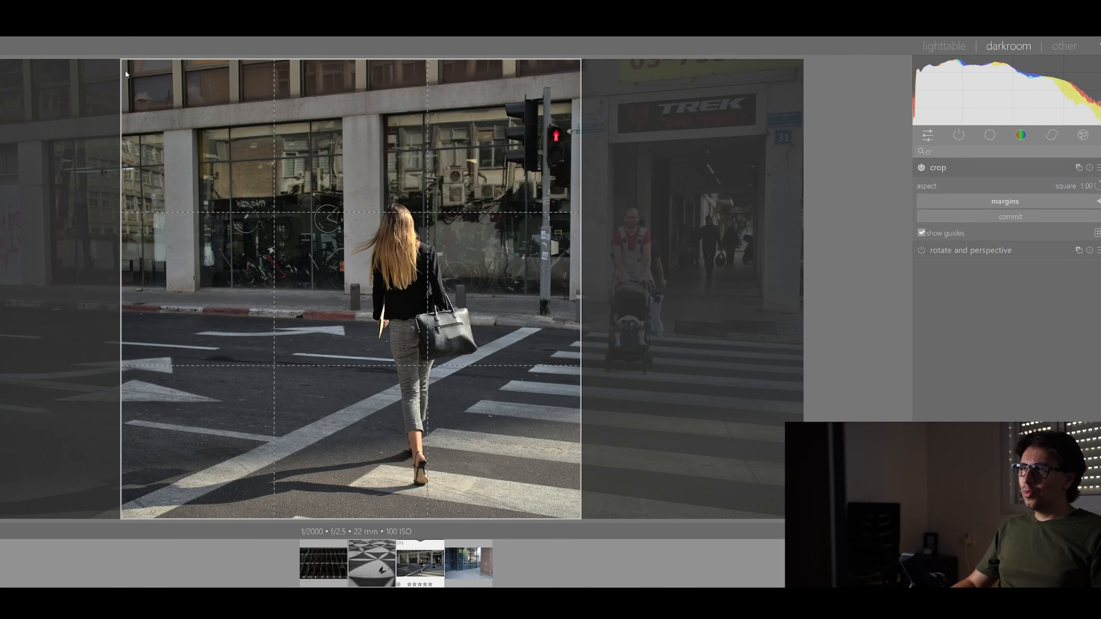
# Shrink the square crop frame and reposition it around the woman and the crosswalk.
pyautogui.moveTo(125, 70)
pyautogui.mouseDown()
pyautogui.moveTo(233, 106)
pyautogui.moveTo(124, 65)
pyautogui.mouseUp()
pyautogui.moveTo(413, 230)
pyautogui.mouseDown()
pyautogui.moveTo(383, 230)
pyautogui.moveTo(415, 230)
pyautogui.mouseUp()
pyautogui.moveTo(162, 78); pyautogui.dragTo(246, 161)
pyautogui.moveTo(455, 243); pyautogui.dragTo(497, 232)
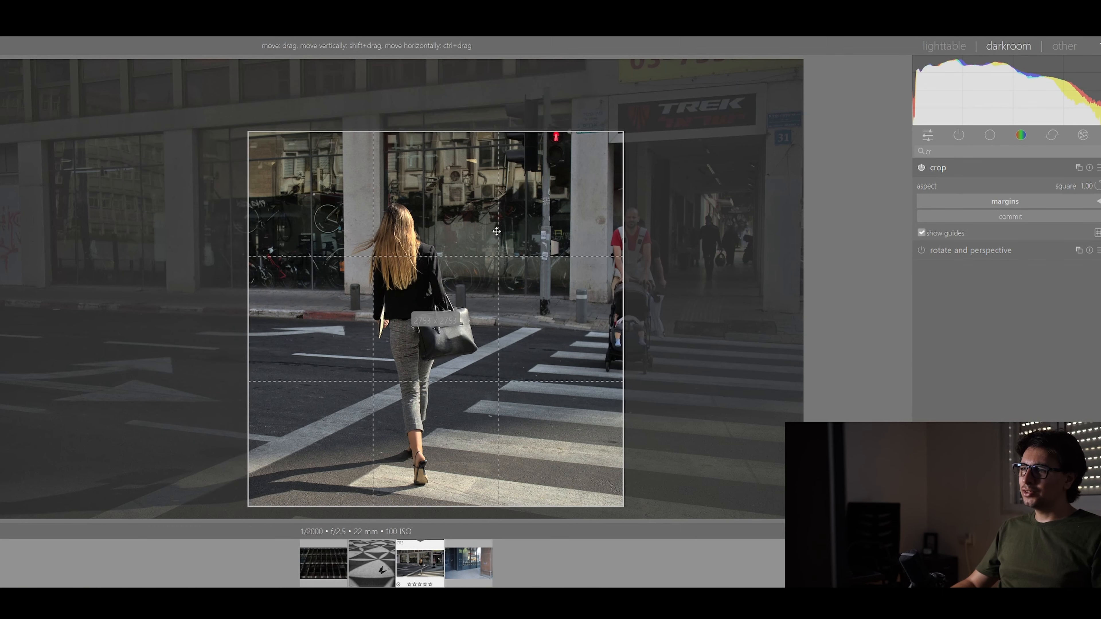
# Change the crop aspect to 5:4, 4x5, 8x10 and flip the frame to portrait orientation.
pyautogui.click(1062, 186)
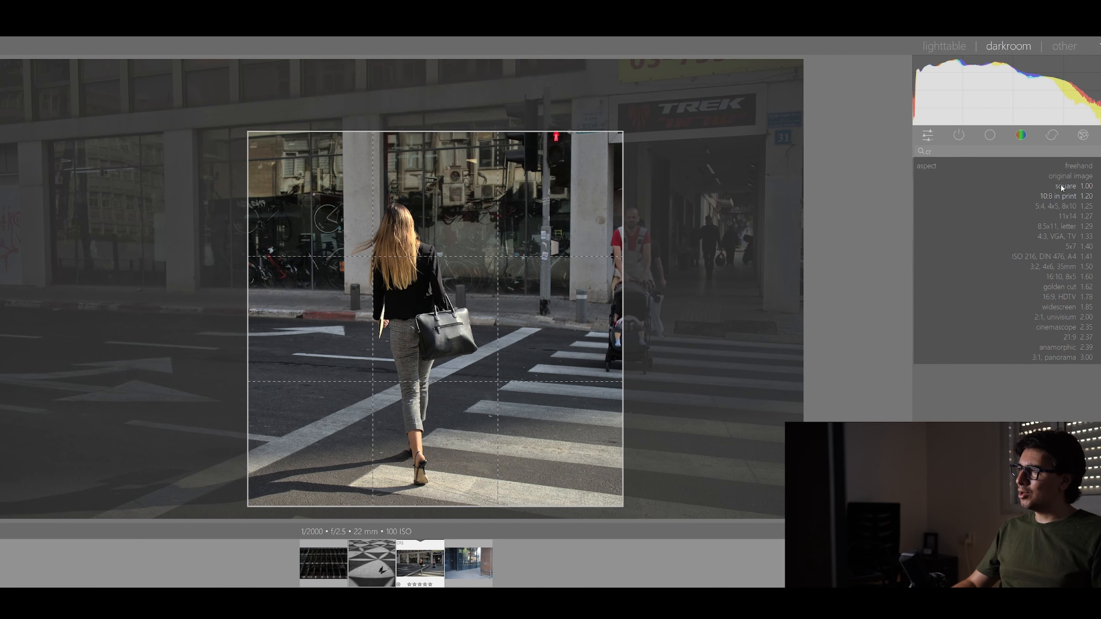
pyautogui.click(1057, 205)
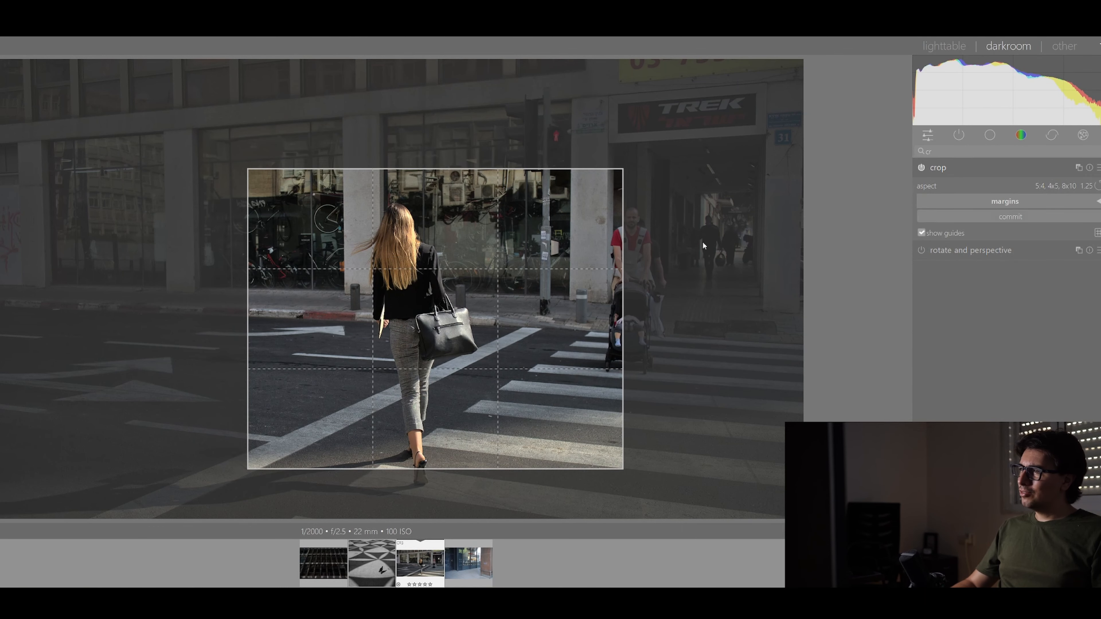
pyautogui.click(1099, 186)
# Enlarge the portrait crop frame to the full image height and position it around the woman and the traffic light.
pyautogui.moveTo(430, 198); pyautogui.dragTo(398, 198)
pyautogui.moveTo(245, 88); pyautogui.dragTo(222, 59)
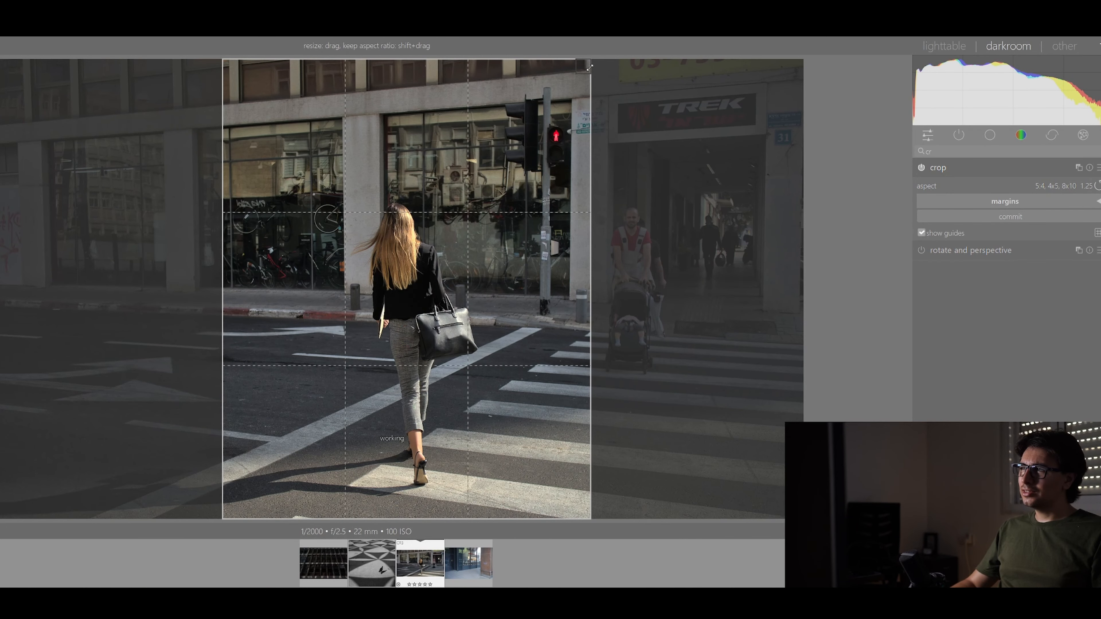
pyautogui.moveTo(483, 196); pyautogui.dragTo(481, 196)
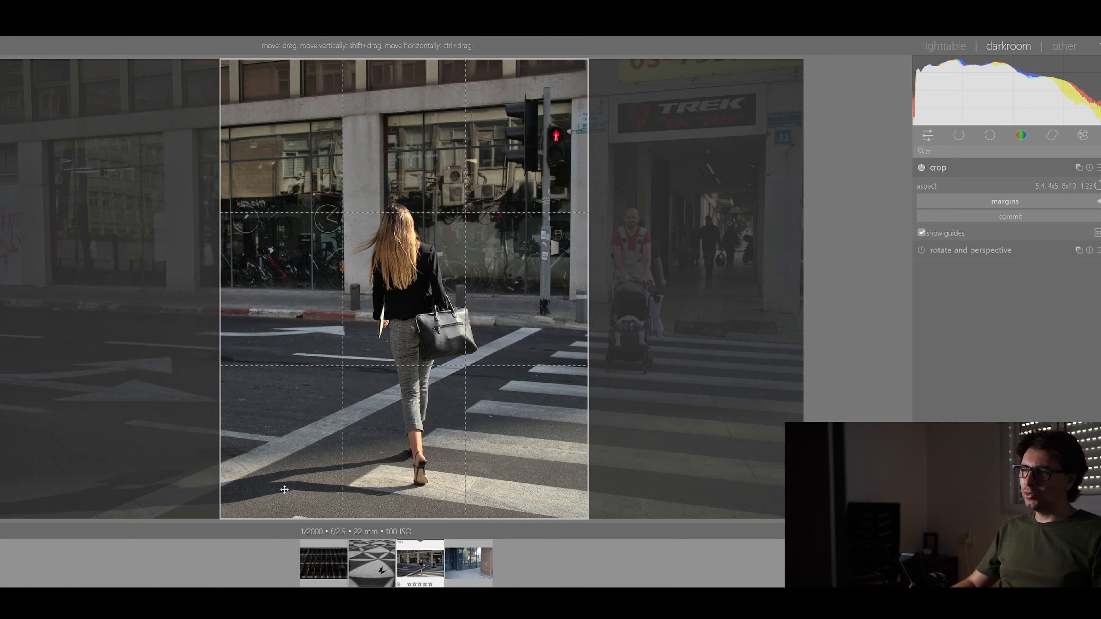
pyautogui.moveTo(455, 288); pyautogui.dragTo(460, 291)
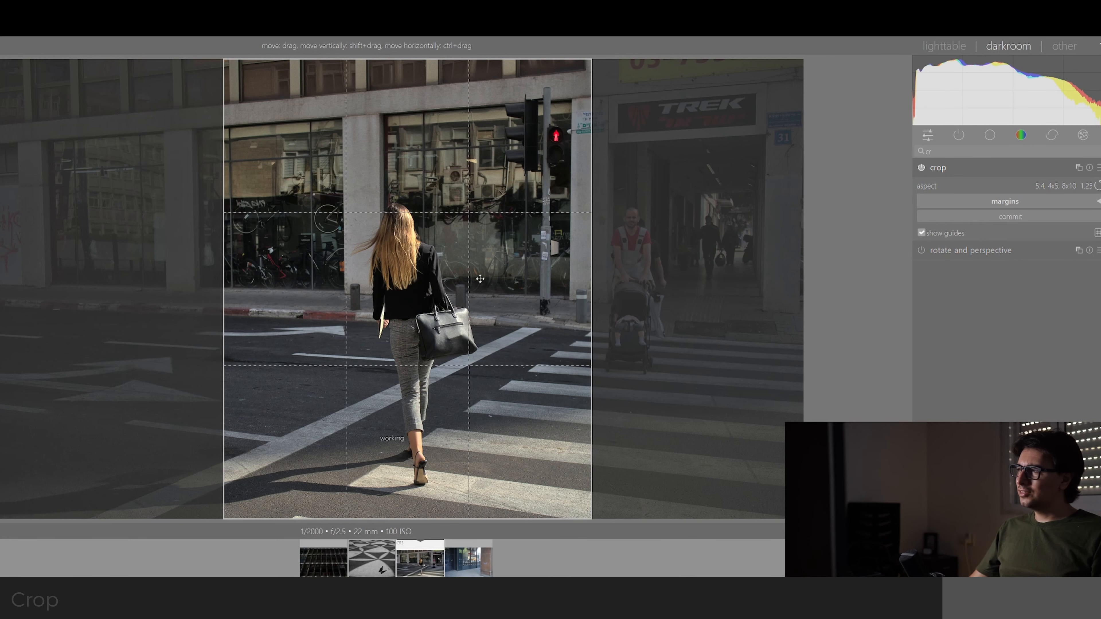
pyautogui.click(1069, 186)
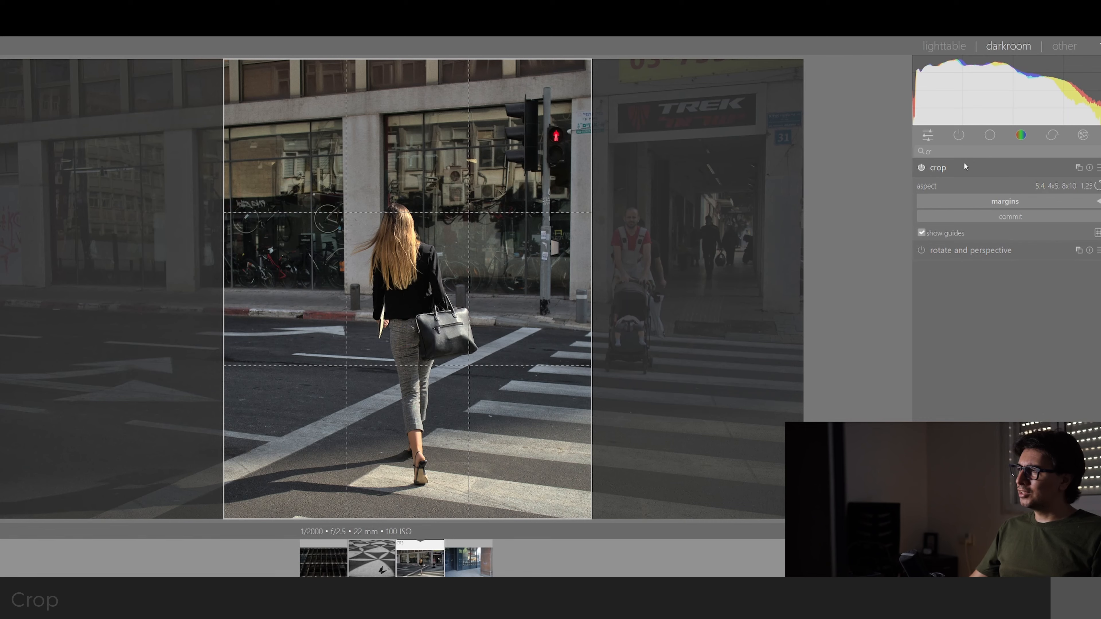
# Search the modules for "white" and open white balance.
pyautogui.doubleClick(954, 154)
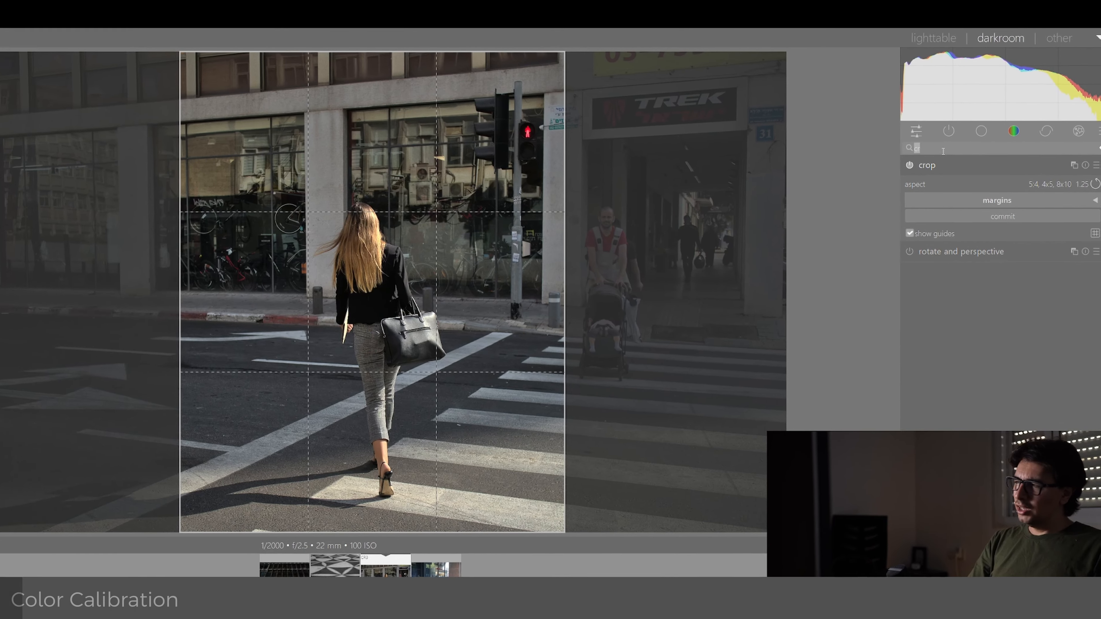
pyautogui.write('white')
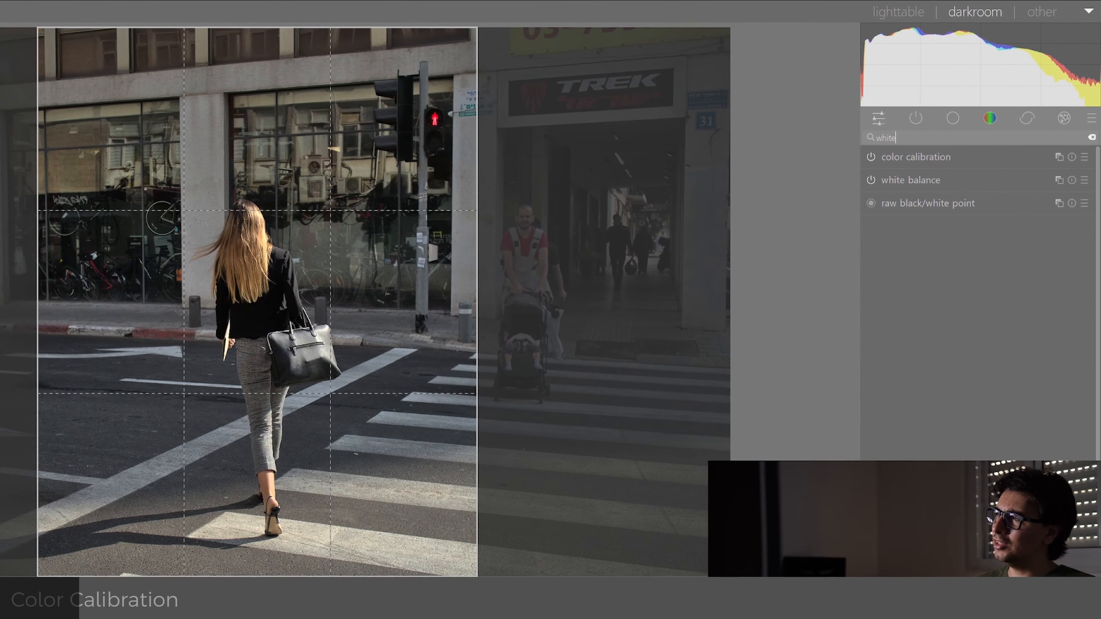
pyautogui.click(930, 184)
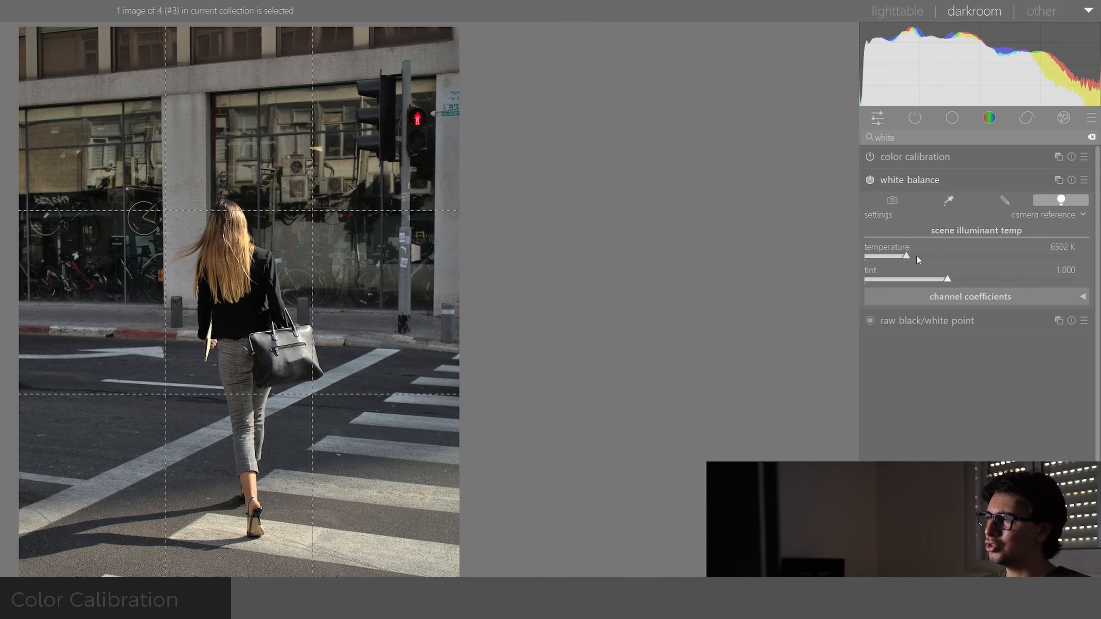
# Try a white balance temperature of 10537 K and reset the module.
pyautogui.moveTo(905, 256); pyautogui.dragTo(944, 256)
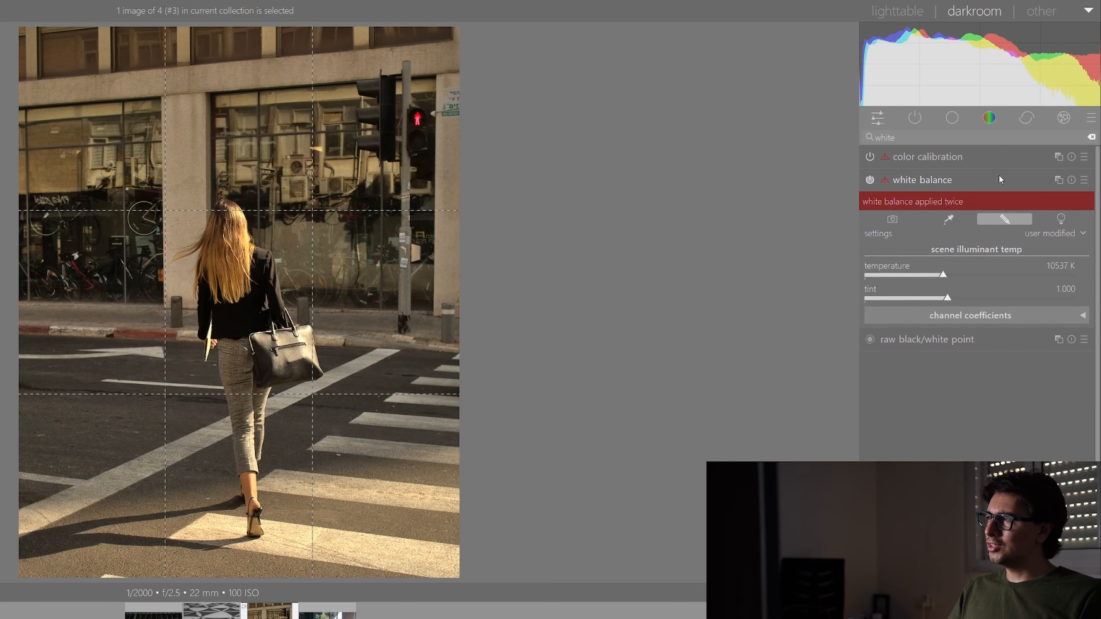
pyautogui.click(1072, 180)
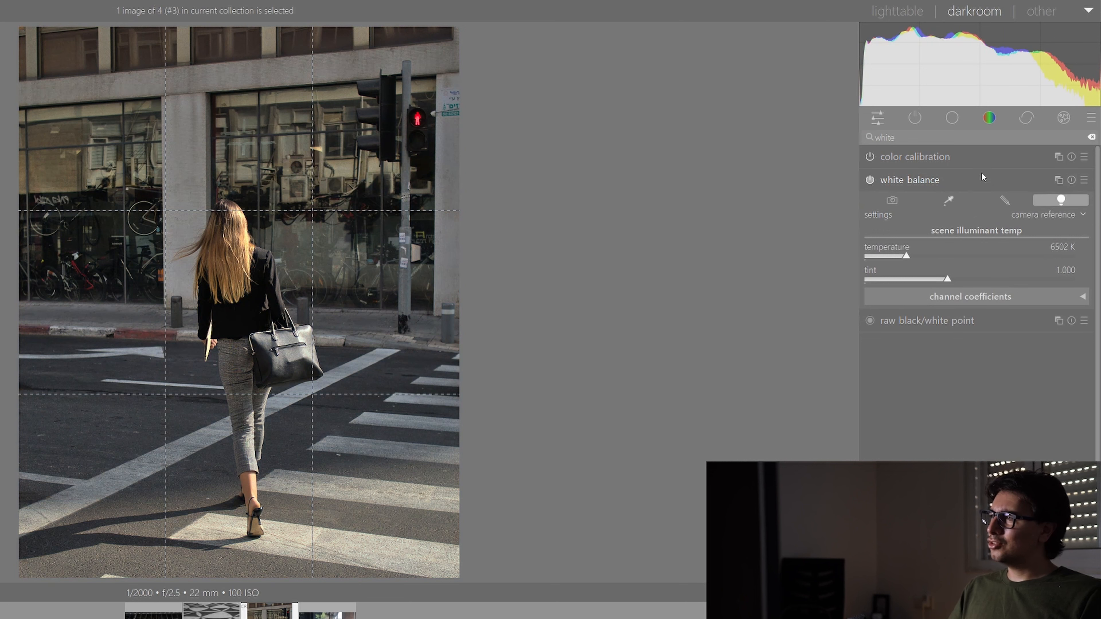
# Open color calibration and set its temperature to about 4358 K.
pyautogui.click(974, 158)
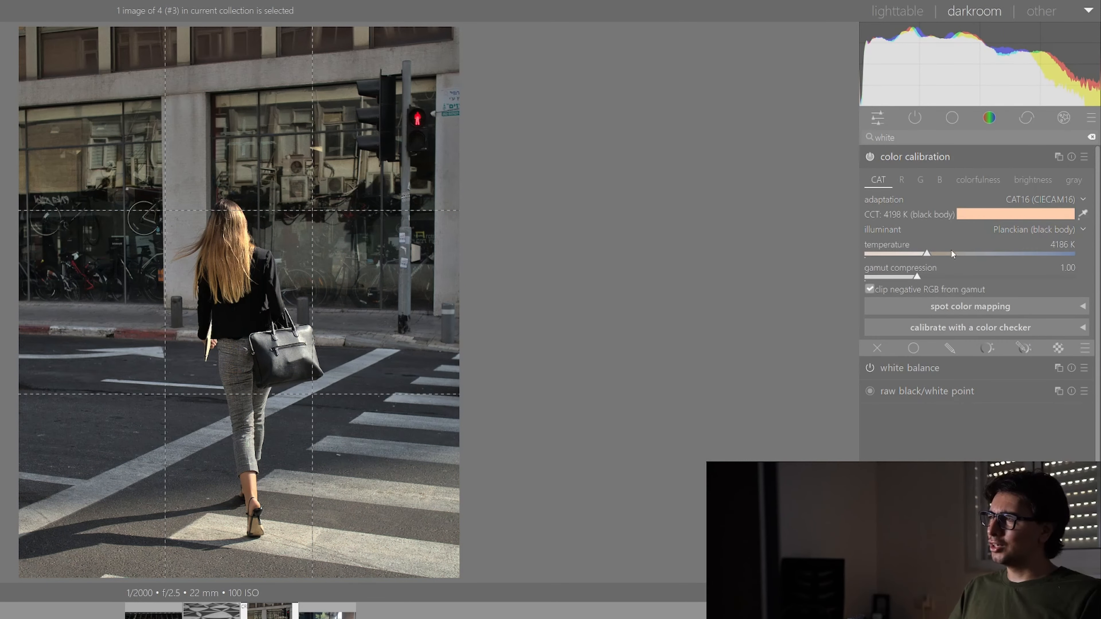
pyautogui.moveTo(929, 252)
pyautogui.mouseDown()
pyautogui.moveTo(950, 252)
pyautogui.moveTo(866, 255)
pyautogui.moveTo(939, 267)
pyautogui.mouseUp()
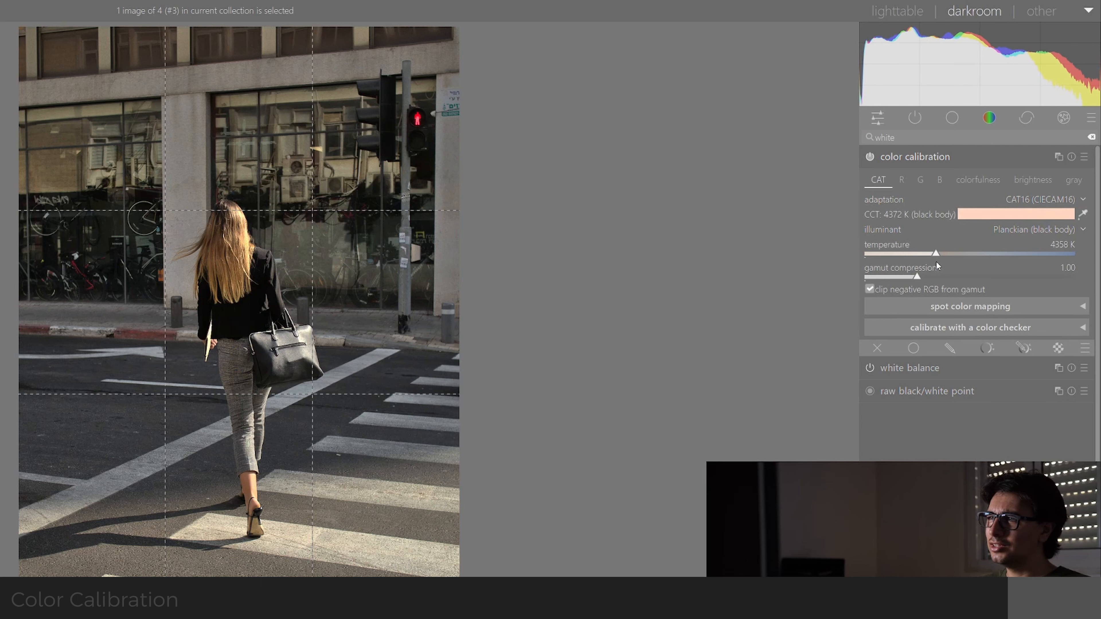
# Open contrast brightness saturation and set contrast to about +0.32, brightness to +0.02 and saturation to +0.06.
pyautogui.doubleClick(911, 138)
pyautogui.write('contra')
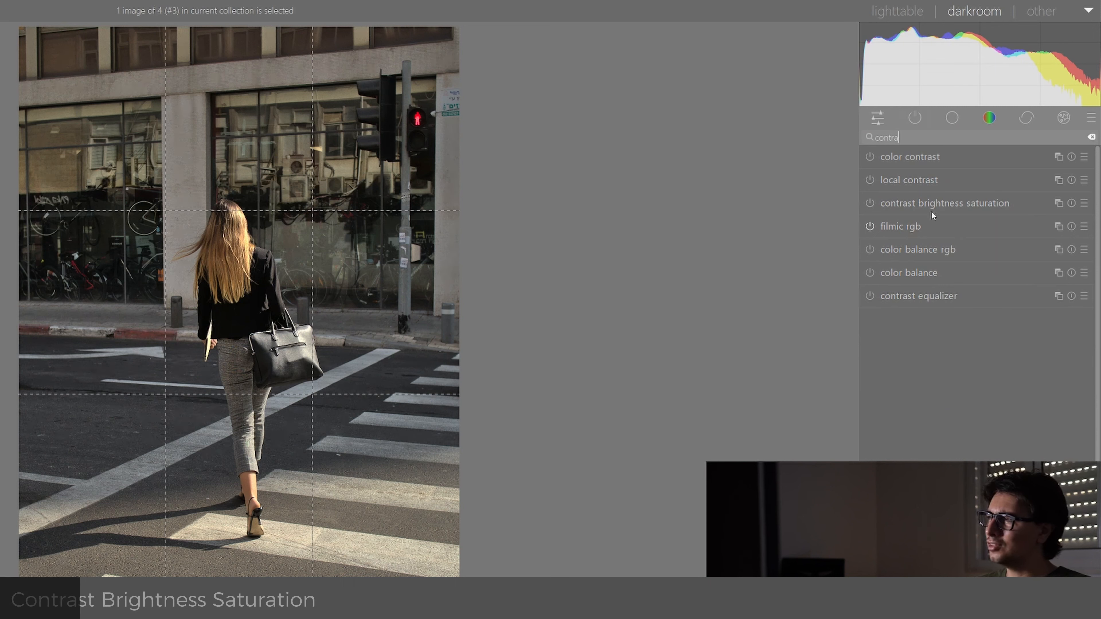
pyautogui.click(922, 204)
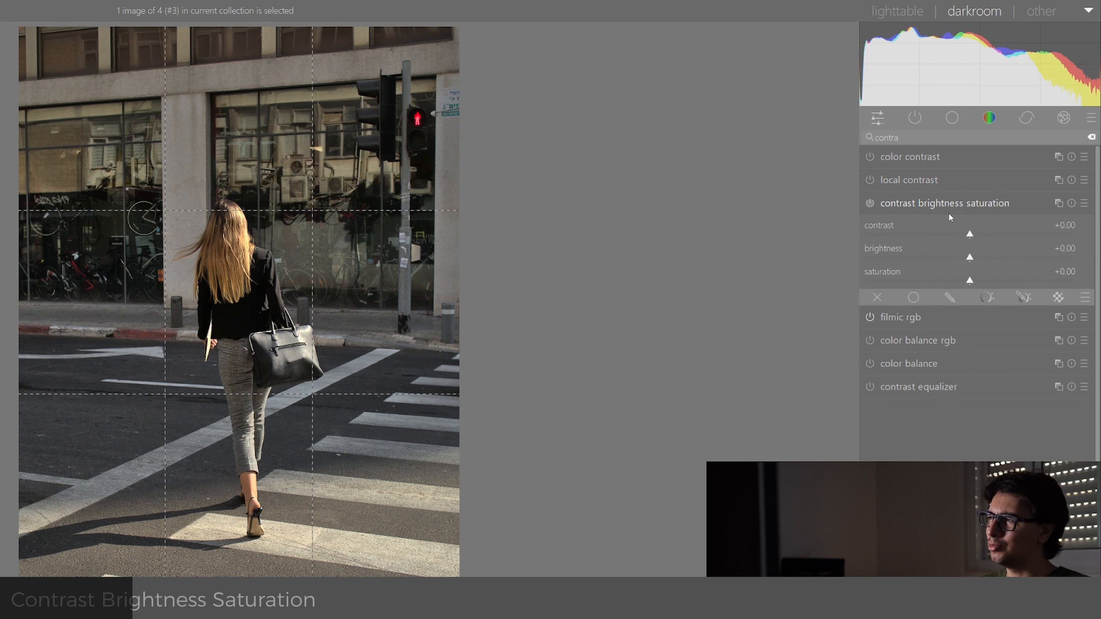
pyautogui.moveTo(970, 234)
pyautogui.mouseDown()
pyautogui.moveTo(1038, 239)
pyautogui.moveTo(984, 237)
pyautogui.moveTo(972, 255)
pyautogui.mouseUp()
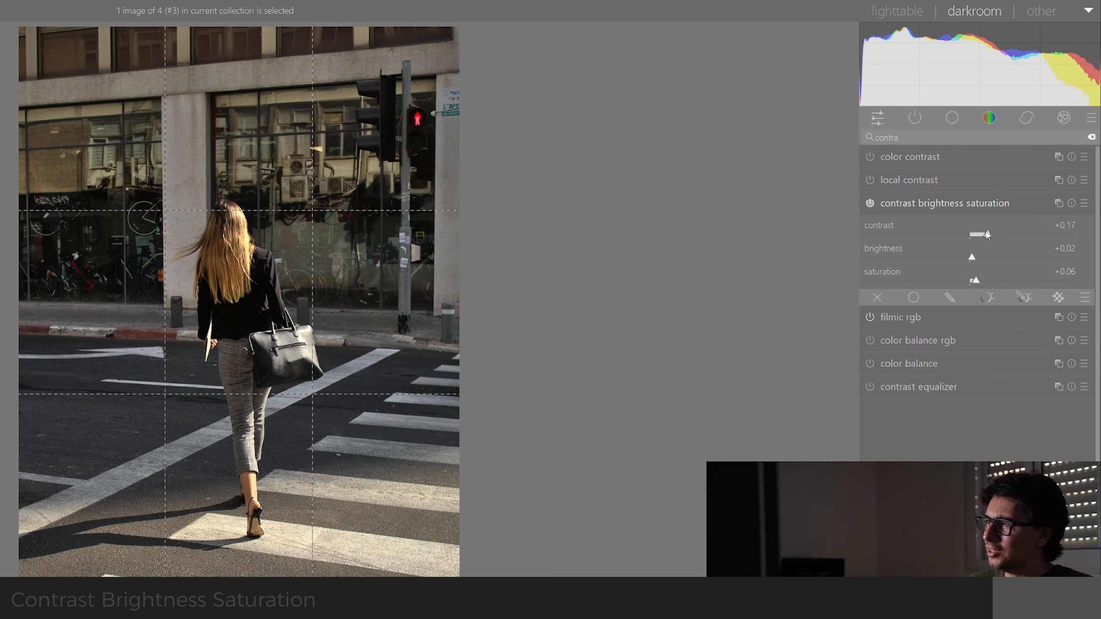
pyautogui.moveTo(986, 232); pyautogui.dragTo(1004, 233)
# Search the modules for "shad", open shadows and highlights and adjust its softening radius.
pyautogui.doubleClick(935, 138)
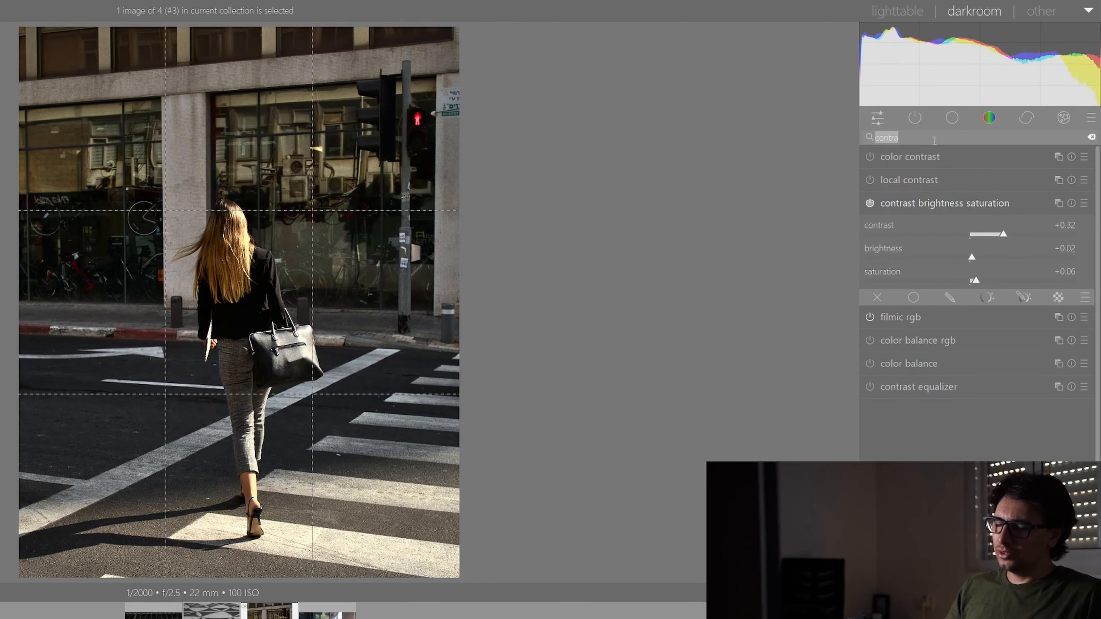
pyautogui.write('shad')
pyautogui.click(933, 156)
pyautogui.click(874, 274)
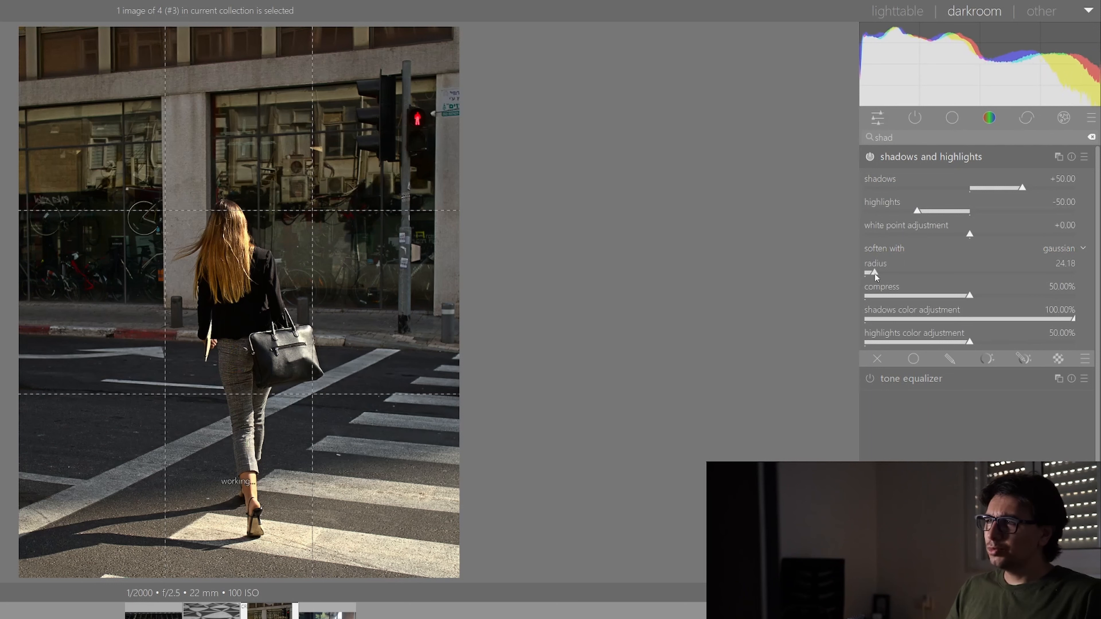
pyautogui.moveTo(875, 273); pyautogui.dragTo(883, 275)
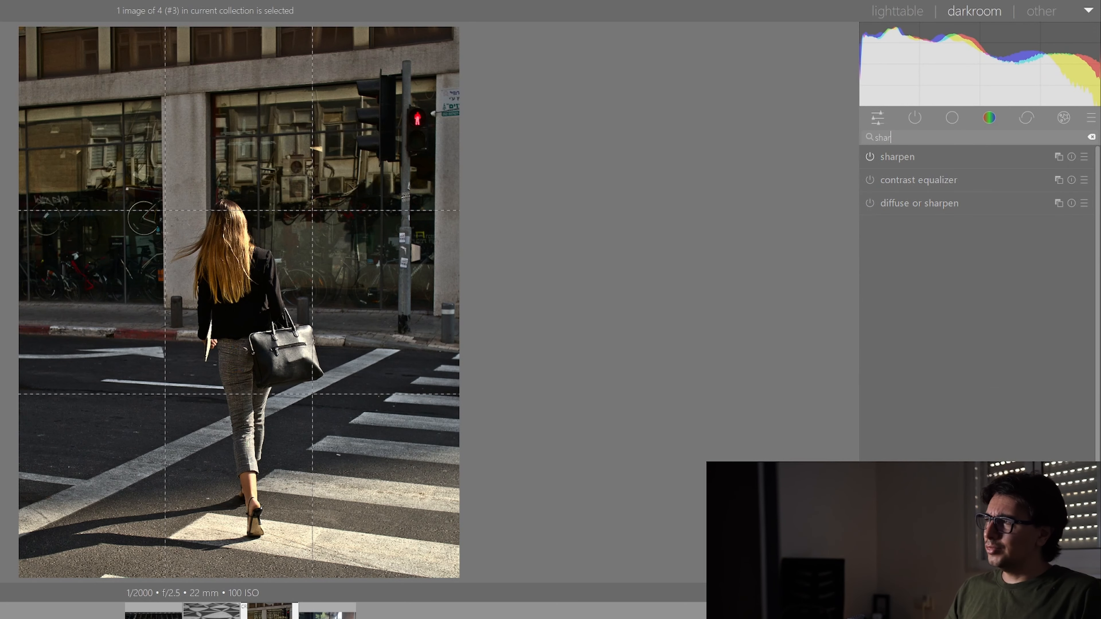
# Open the sharpen module, compare its effect on the photo up close and switch it off.
pyautogui.click(914, 159)
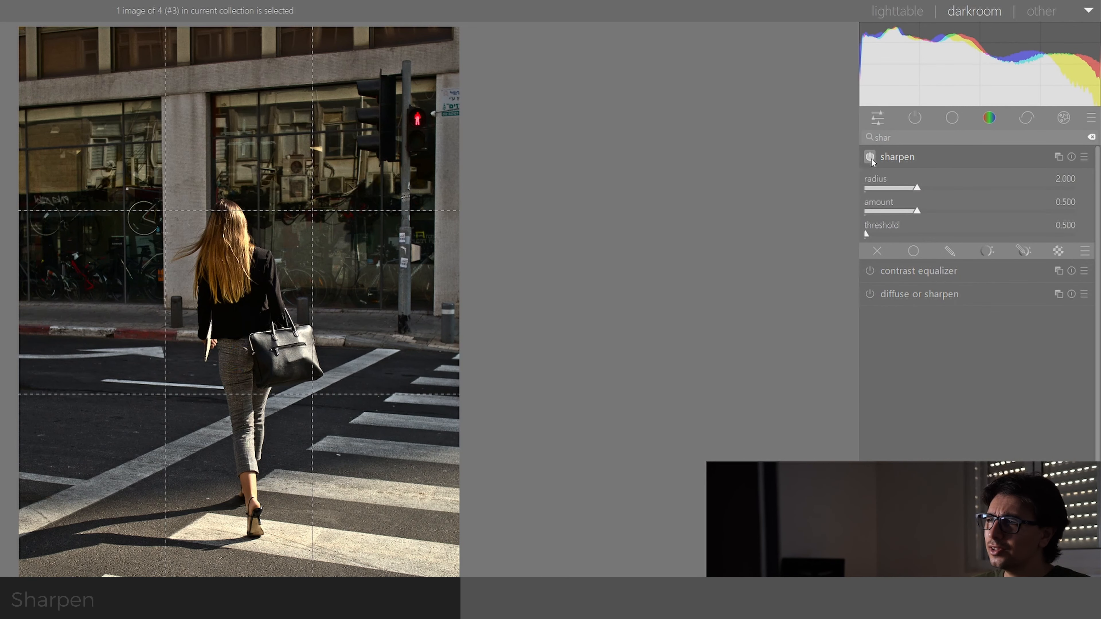
pyautogui.scroll(2, 278, 325)
pyautogui.scroll(-2, 310, 329)
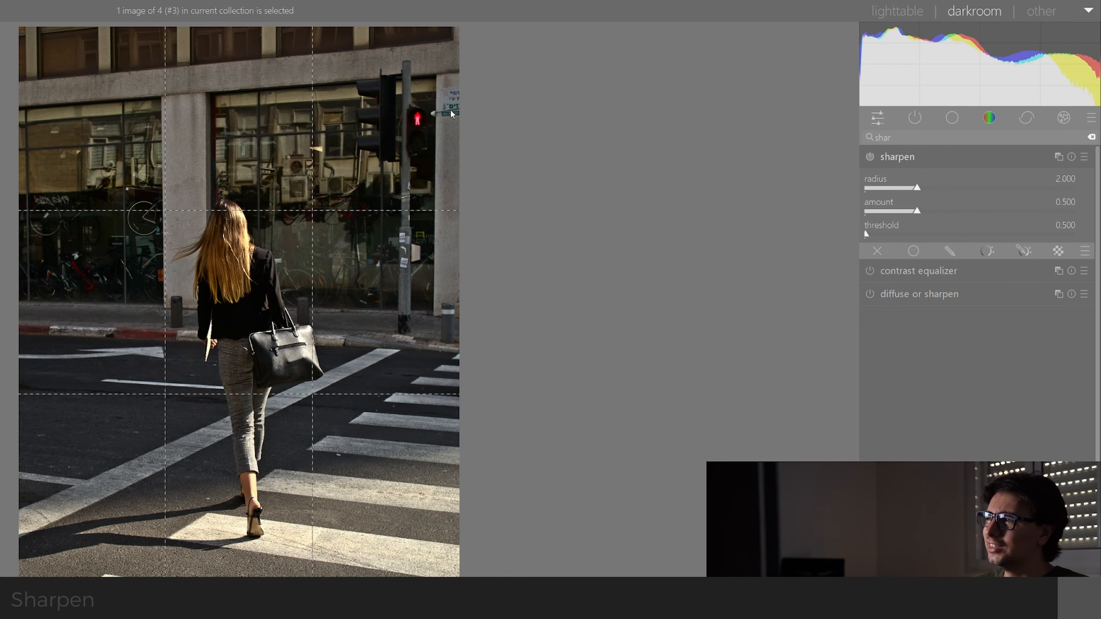
# Open the crop module and tighten the portrait crop around the woman, keeping the red traffic light near its upper right corner.
pyautogui.doubleClick(920, 138)
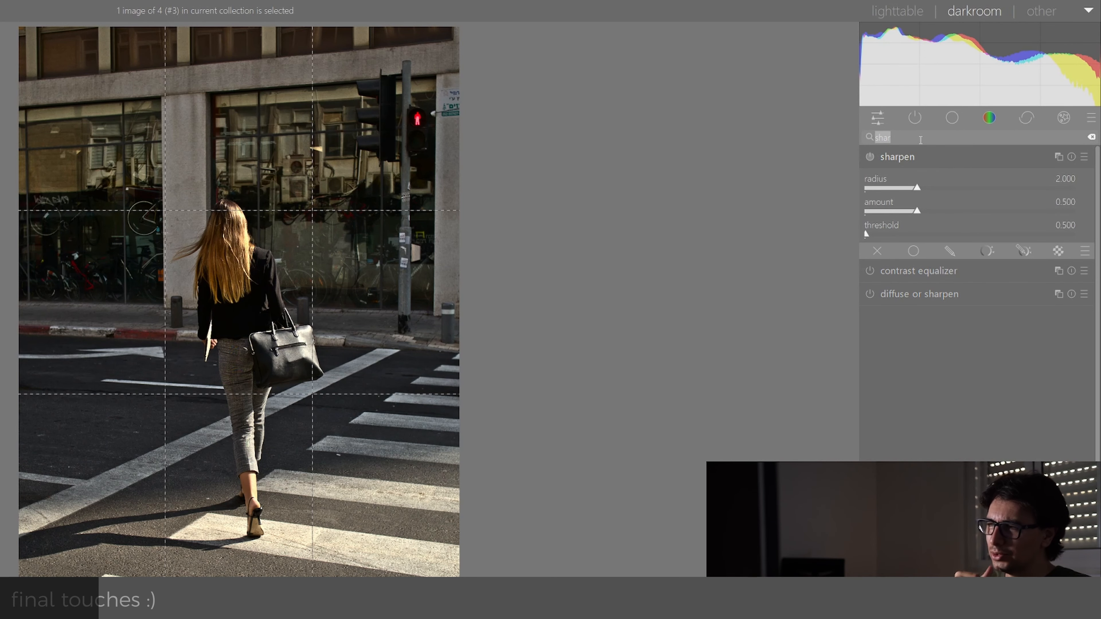
pyautogui.write('cr')
pyautogui.click(920, 161)
pyautogui.moveTo(360, 41); pyautogui.dragTo(358, 92)
pyautogui.moveTo(331, 126); pyautogui.dragTo(324, 102)
pyautogui.moveTo(70, 61); pyautogui.dragTo(72, 77)
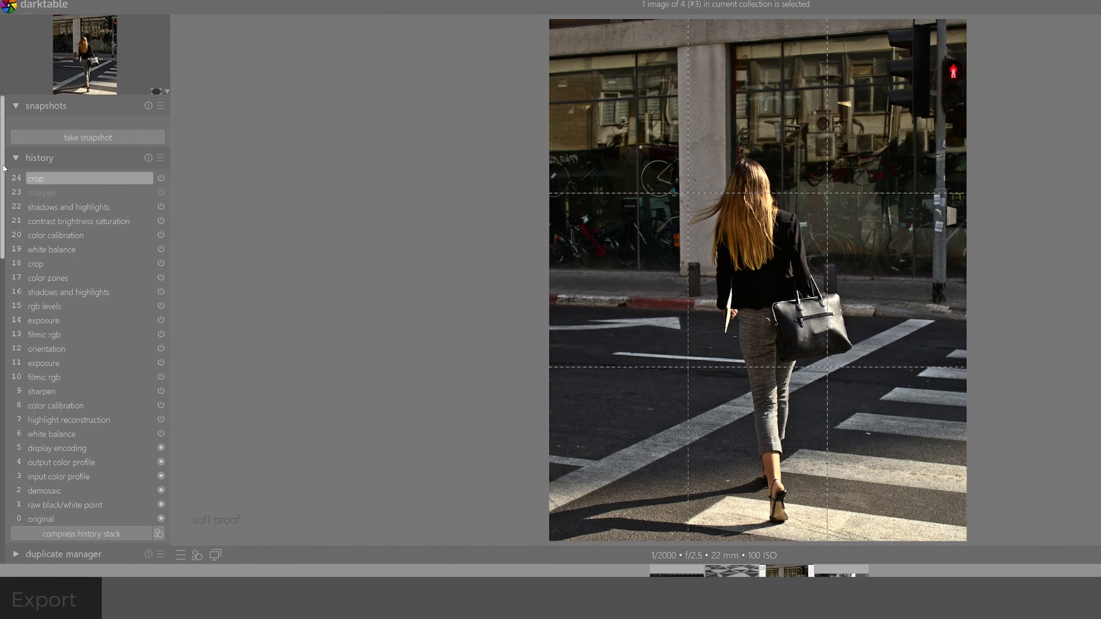
# Go to the export settings and set the file format to PNG (8/16-bit).
pyautogui.moveTo(3, 169); pyautogui.dragTo(4, 490)
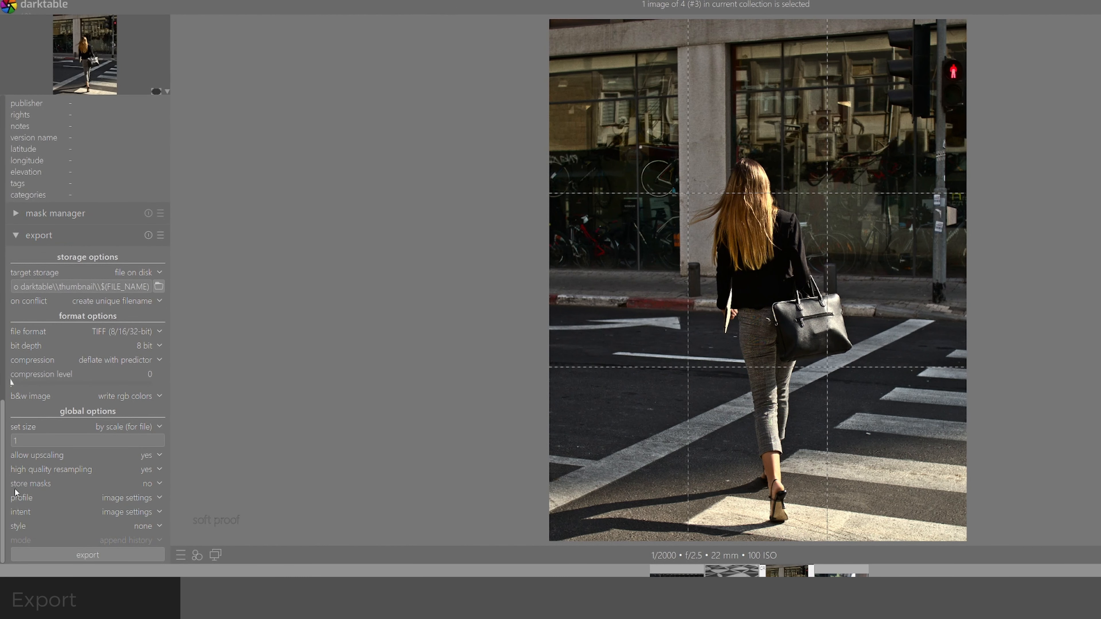
pyautogui.click(131, 335)
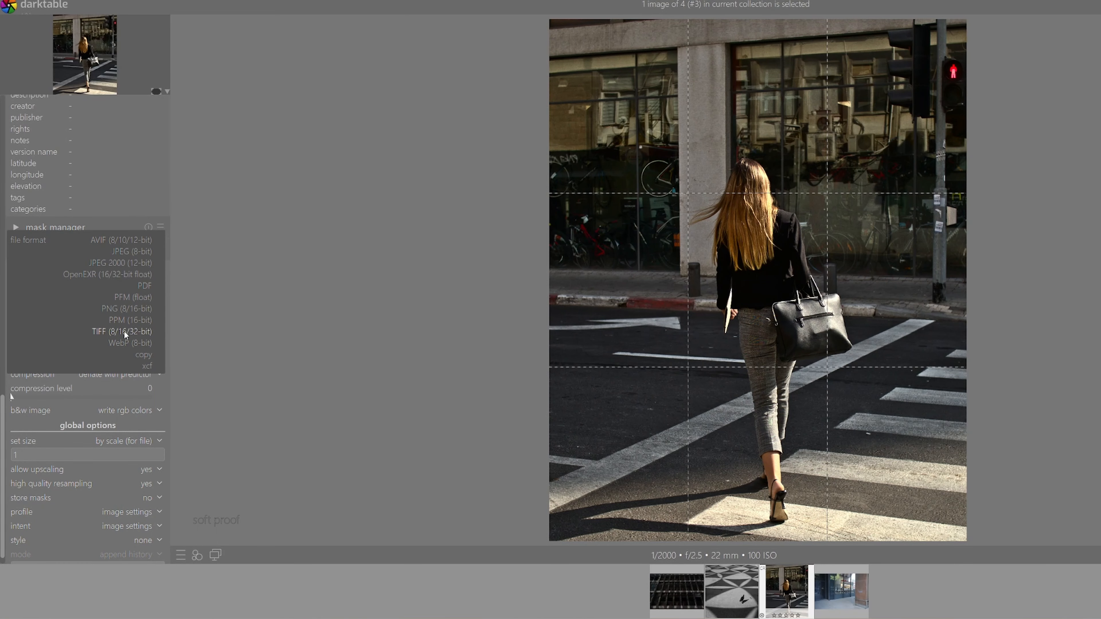
pyautogui.click(124, 332)
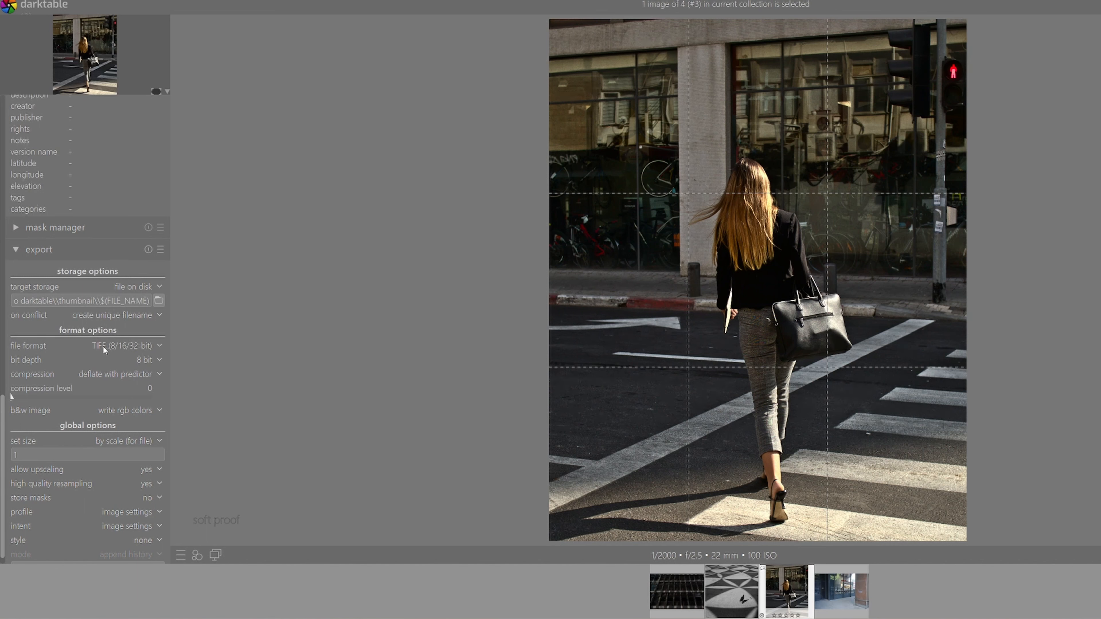
pyautogui.click(131, 343)
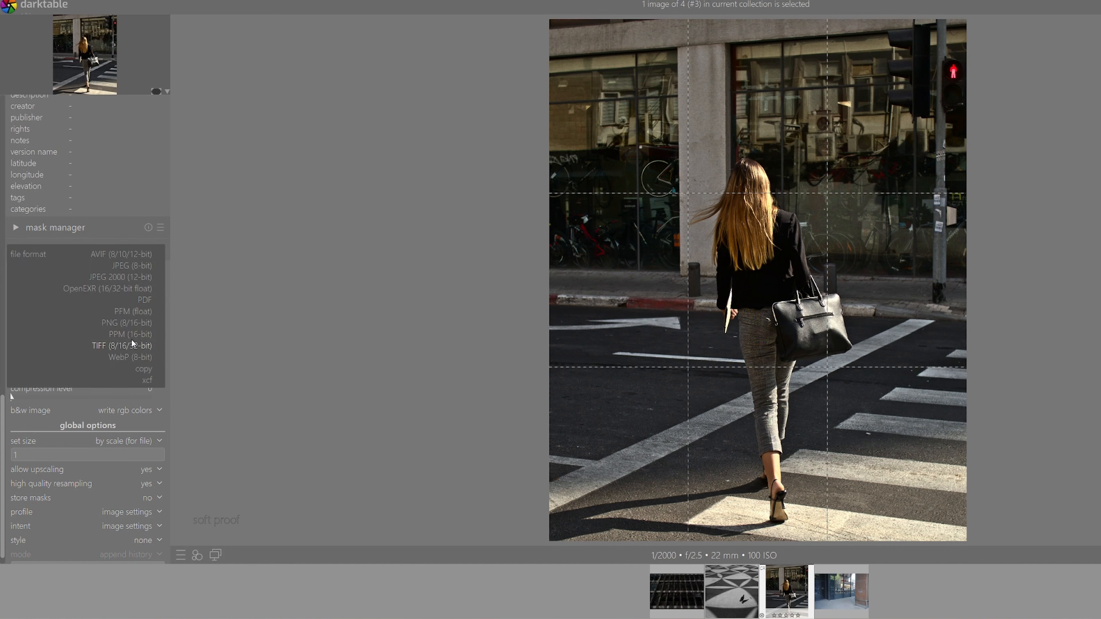
pyautogui.click(138, 324)
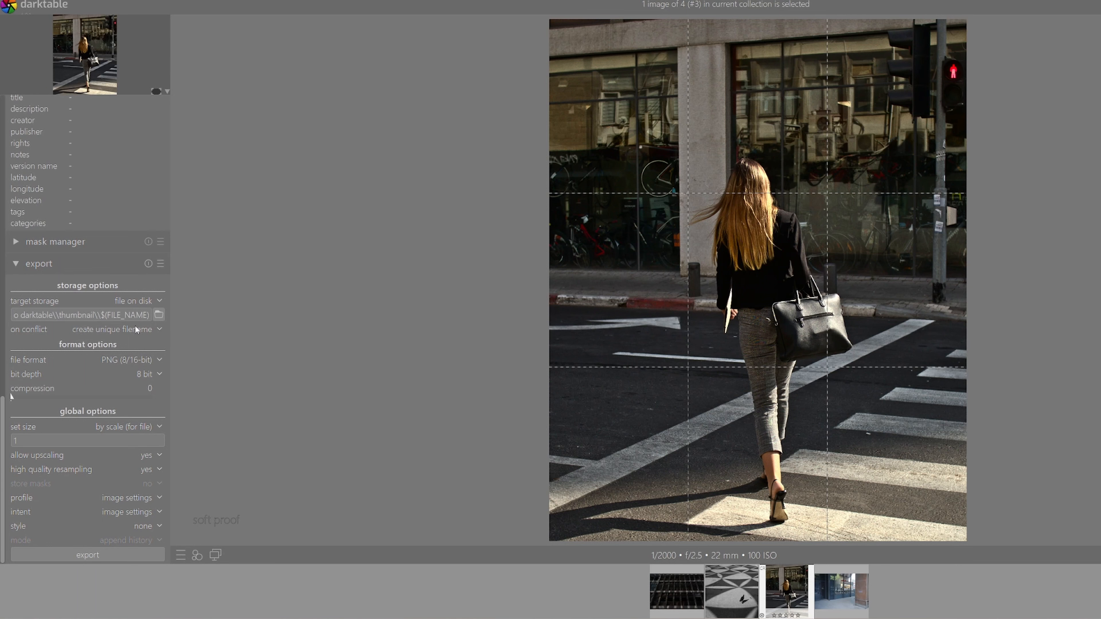
# Choose the Desktop folder as the output destination and export the photo.
pyautogui.click(158, 316)
pyautogui.click(40, 99)
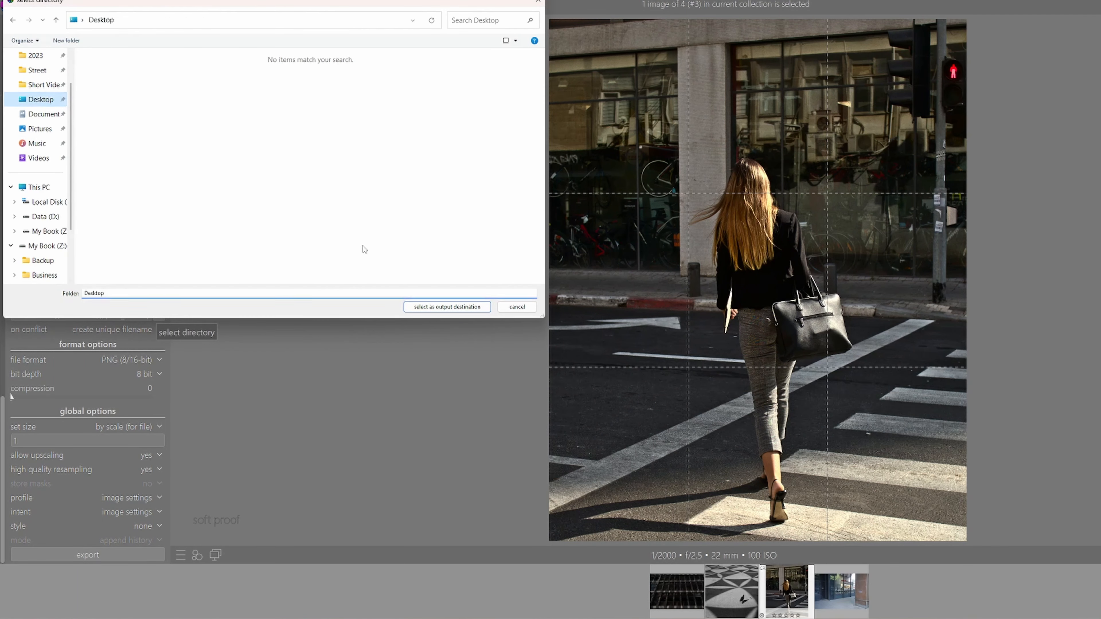
pyautogui.click(447, 306)
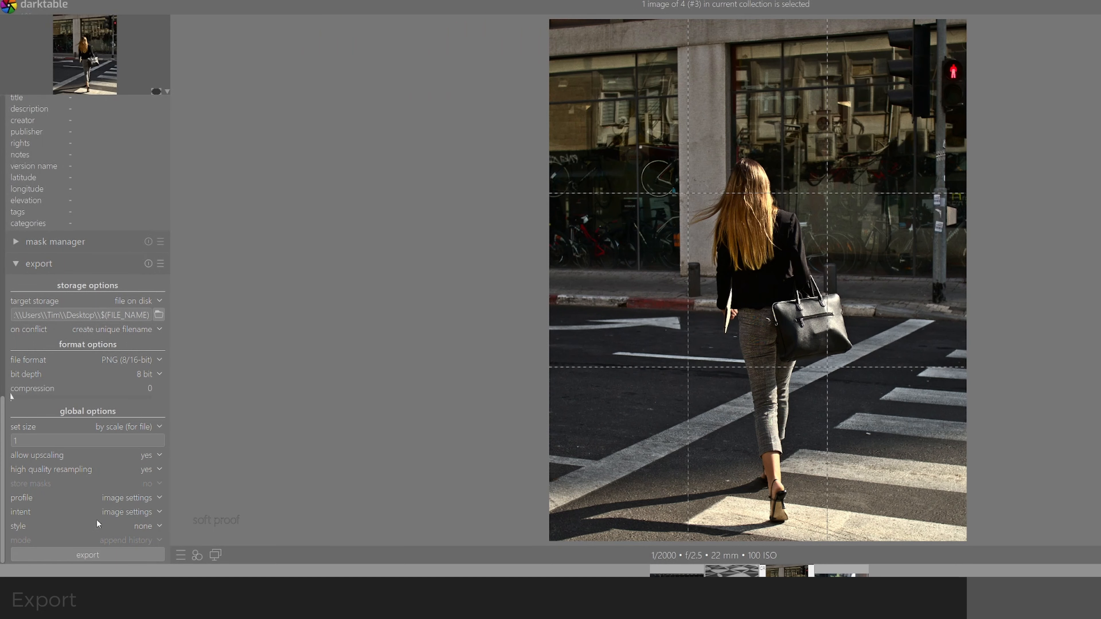
pyautogui.click(122, 559)
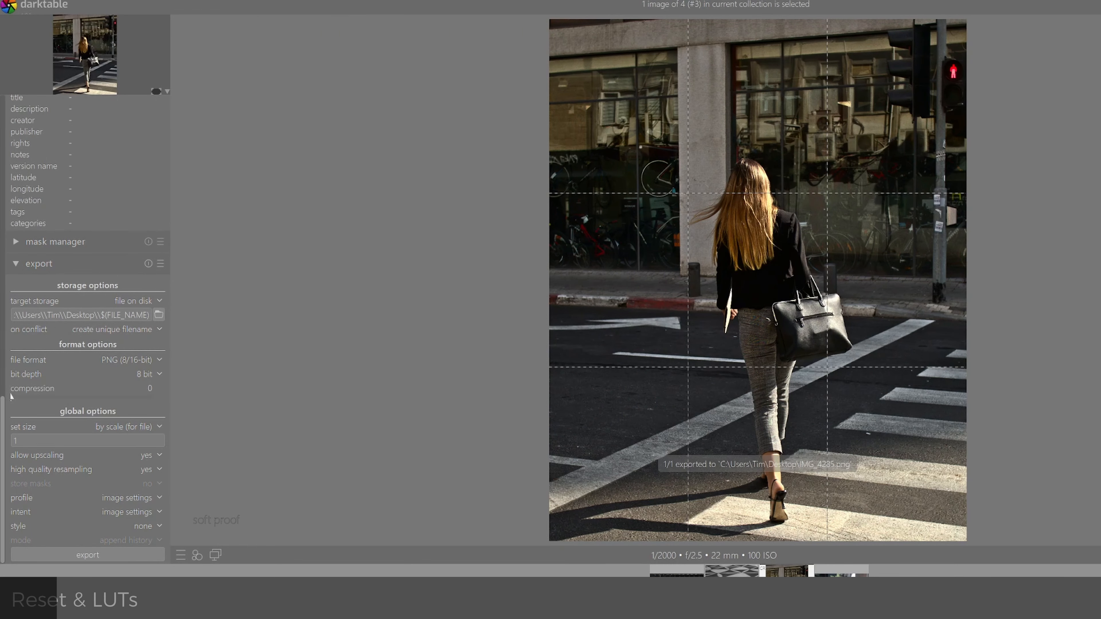
# Save a new style from the history stack with the preselected modules included, and view the list of saved styles.
pyautogui.moveTo(3, 415); pyautogui.dragTo(5, 76)
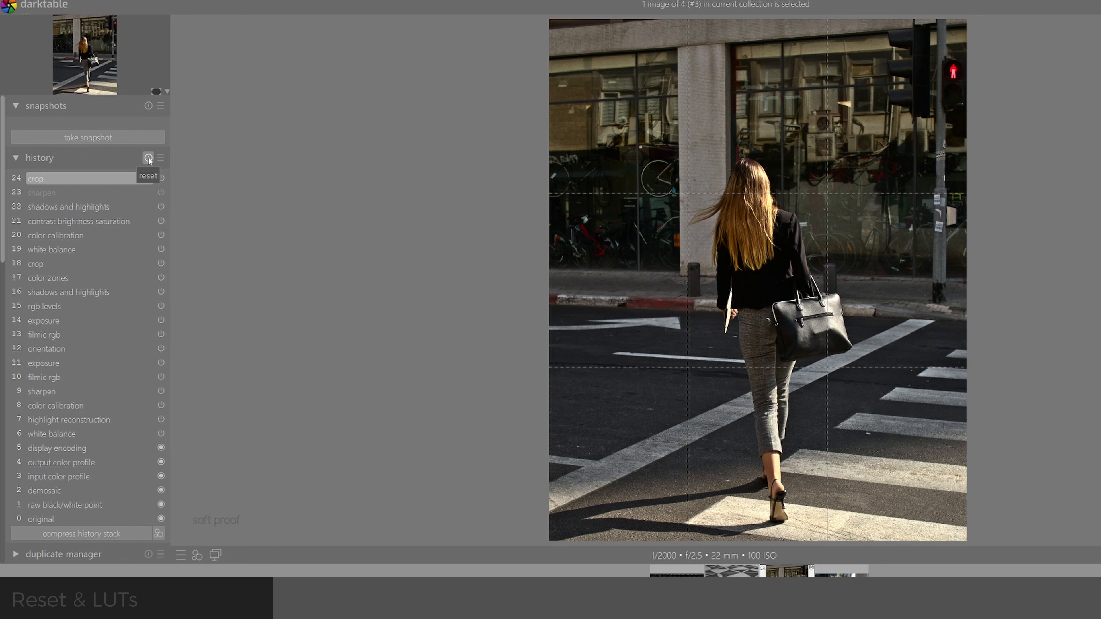
pyautogui.scroll(-5, 160, 303)
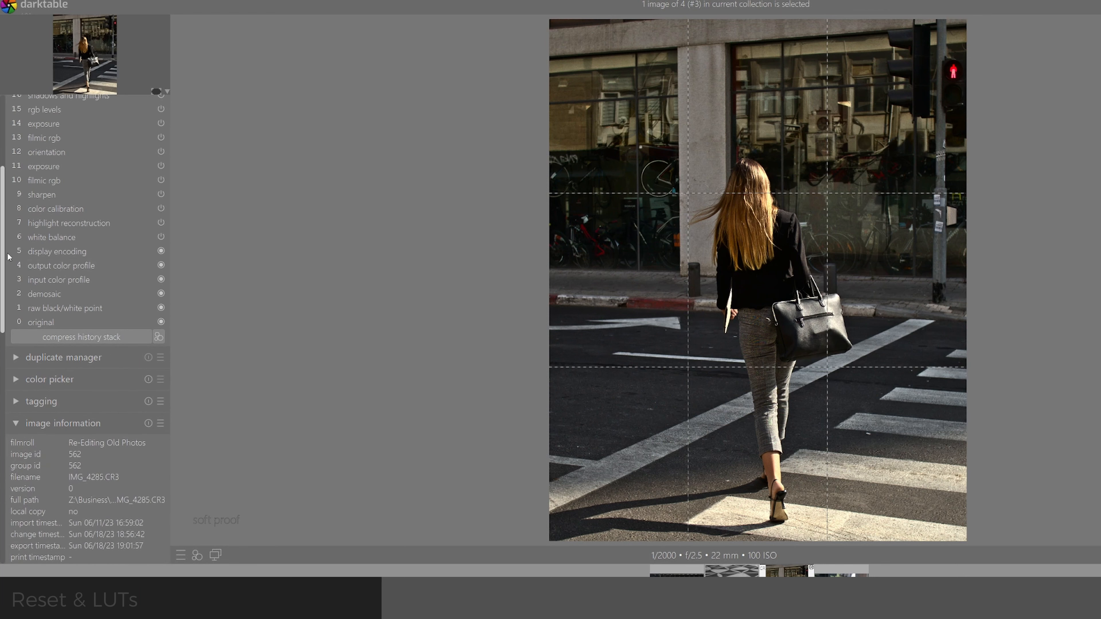
pyautogui.click(158, 337)
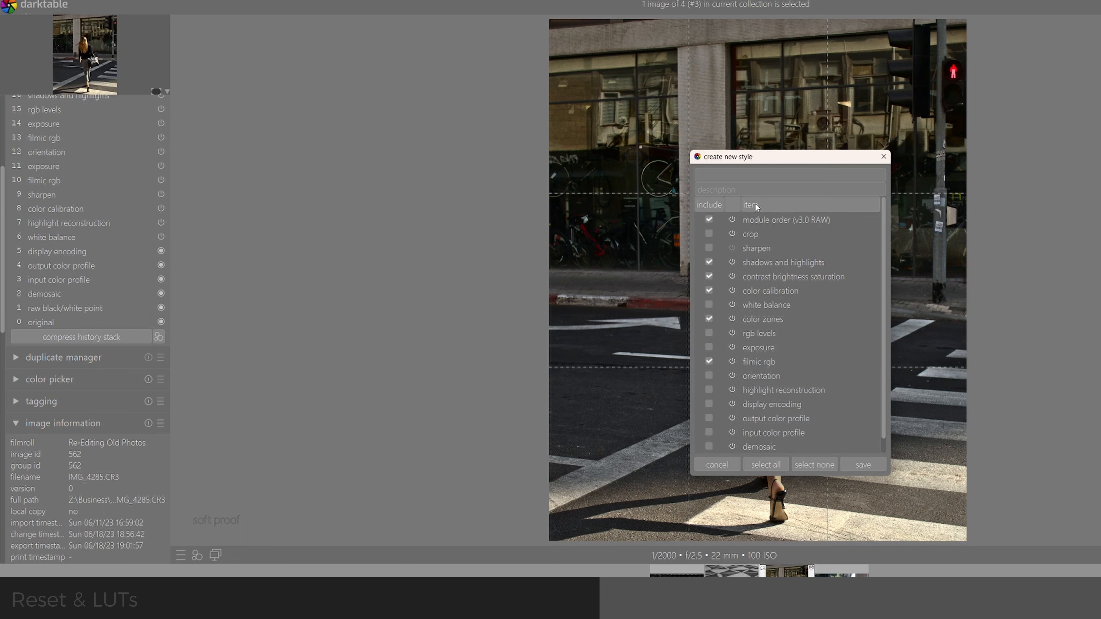
pyautogui.click(863, 470)
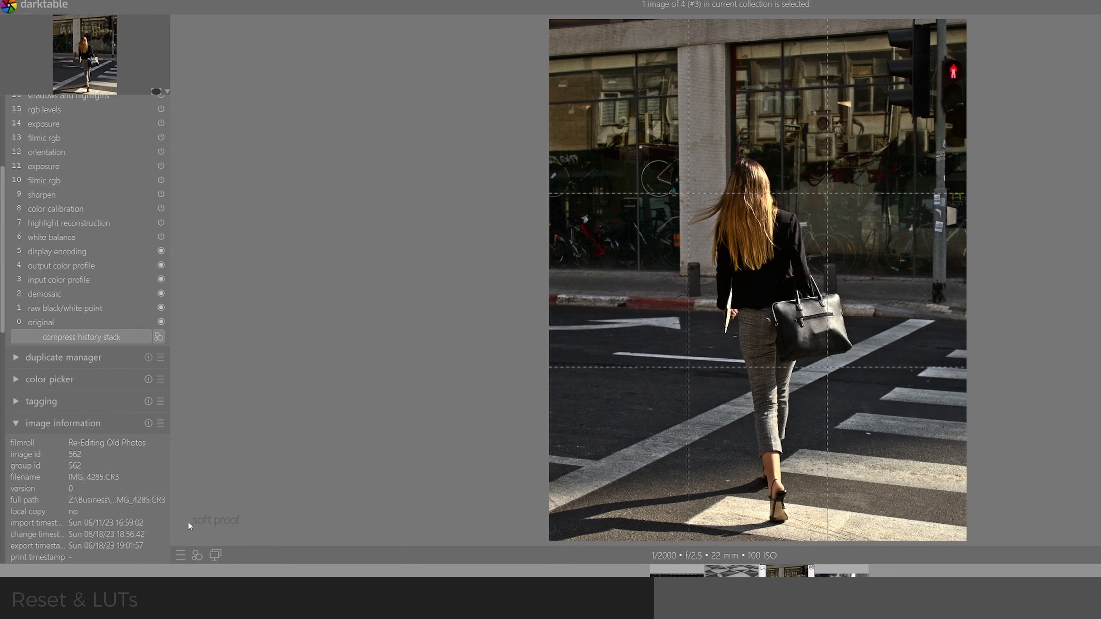
pyautogui.click(197, 555)
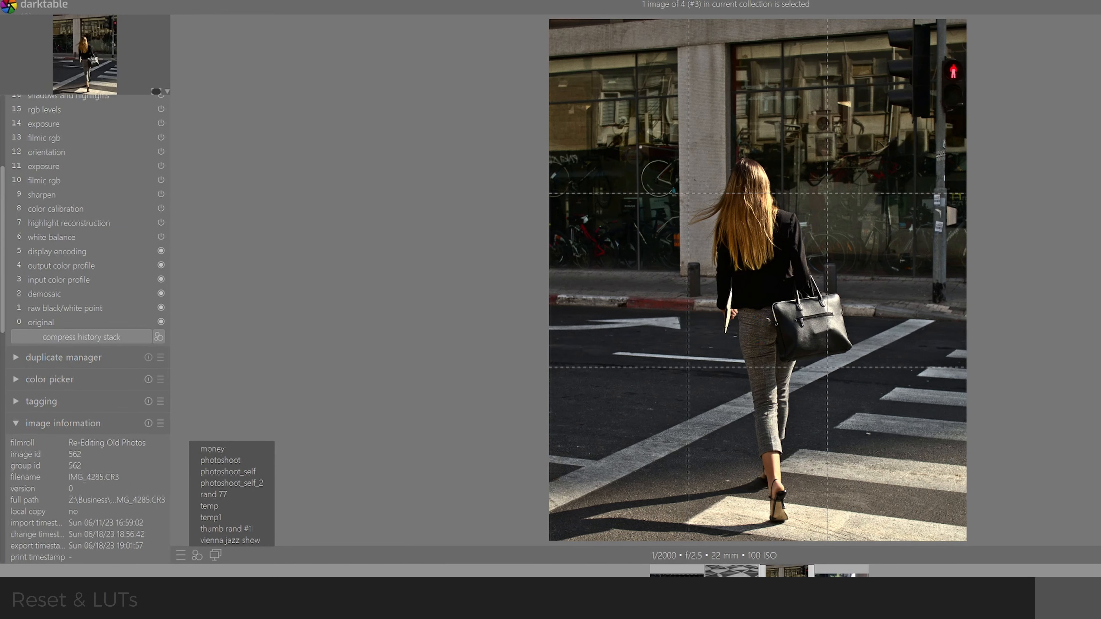
pyautogui.press('Escape')
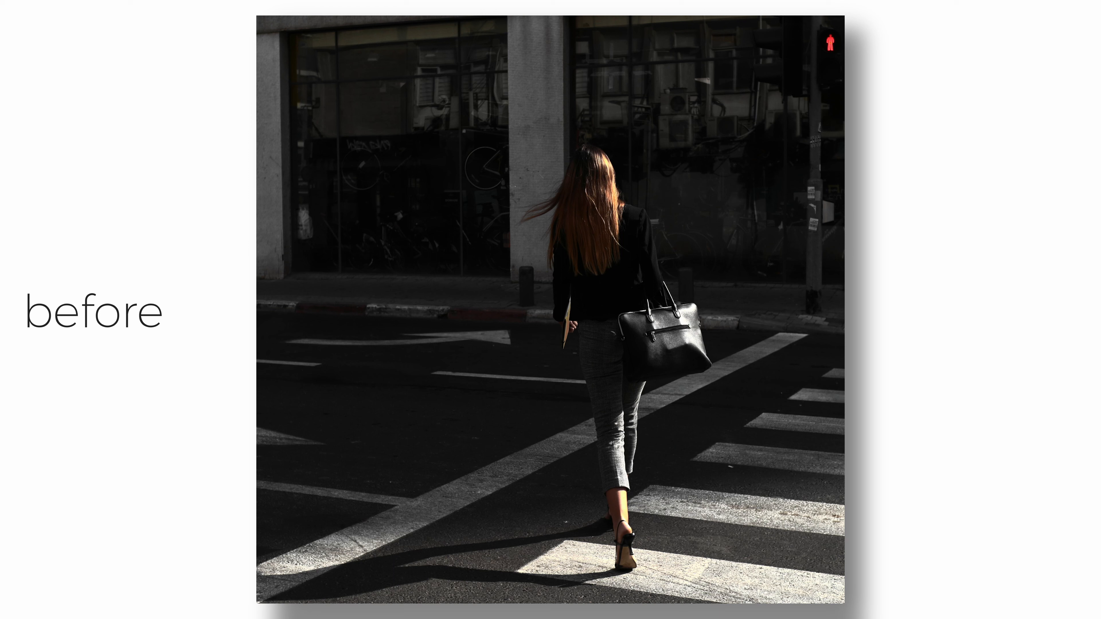